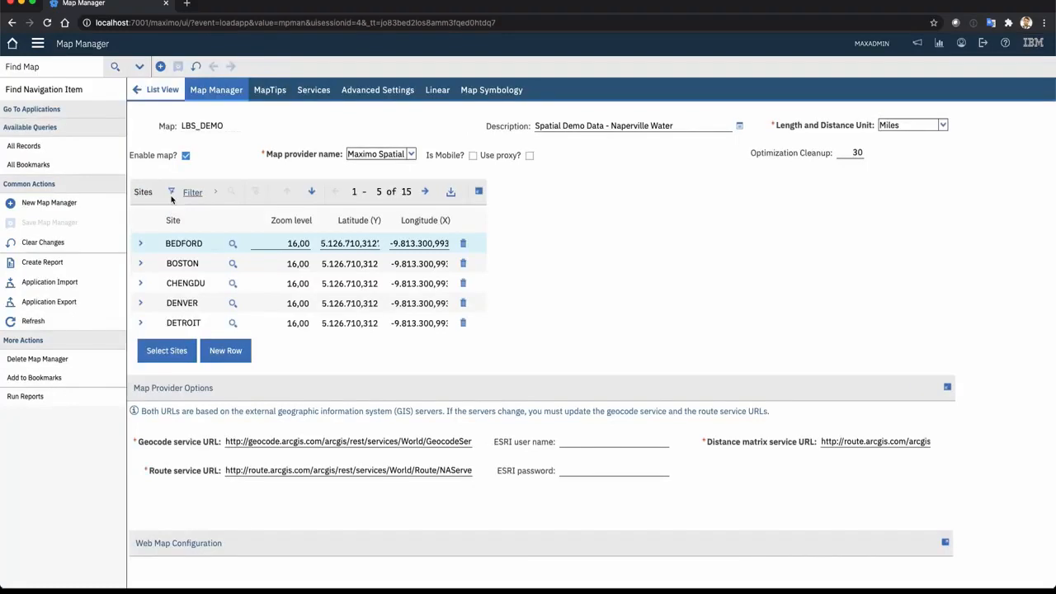
Review the linear graphic layers configured for the ASSET application in the LBS_DEMO map
left_click(439, 92)
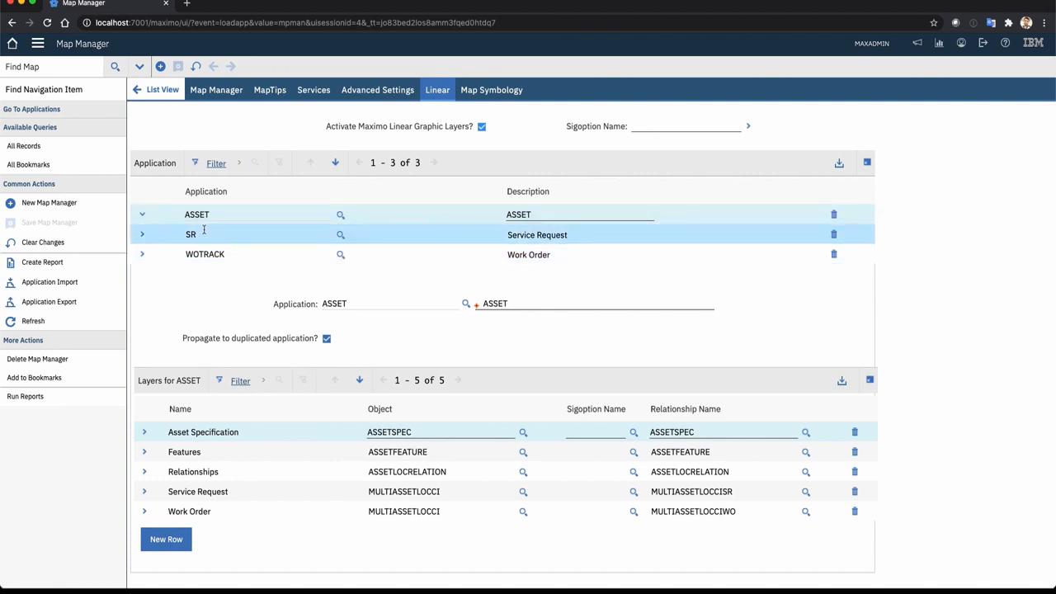
scroll(206, 266, "down", 2)
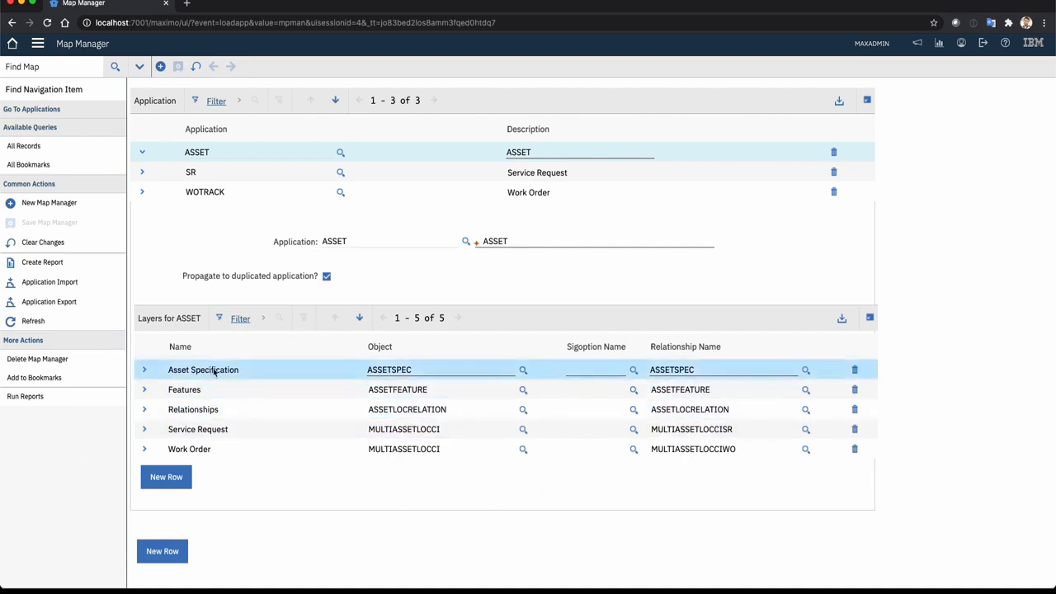
scroll(224, 371, "up", 2)
Open the map's symbology configuration and display it in Tree mode
left_click(484, 91)
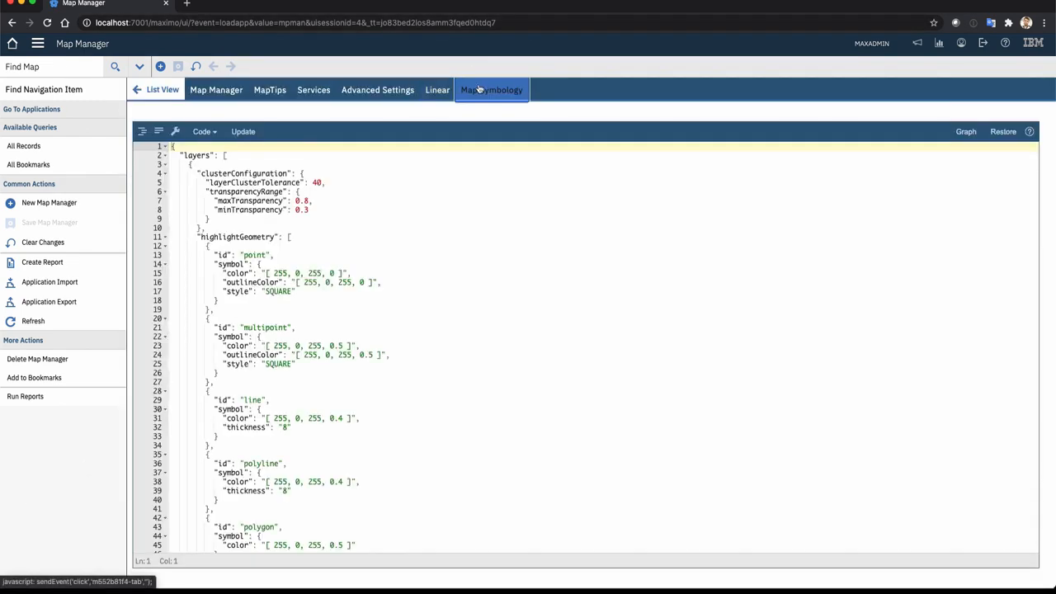
left_click(203, 132)
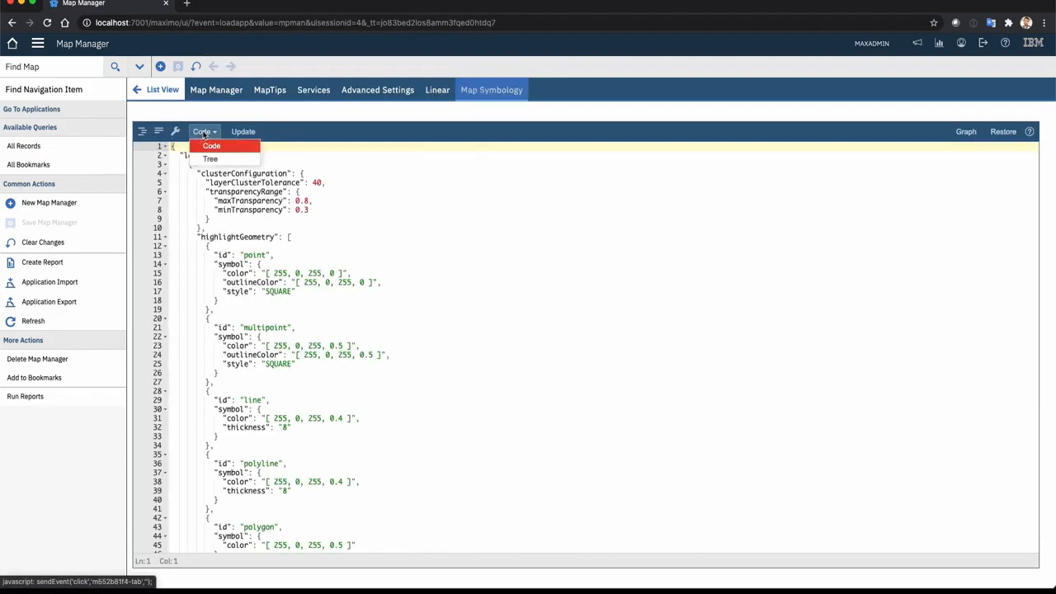
left_click(216, 159)
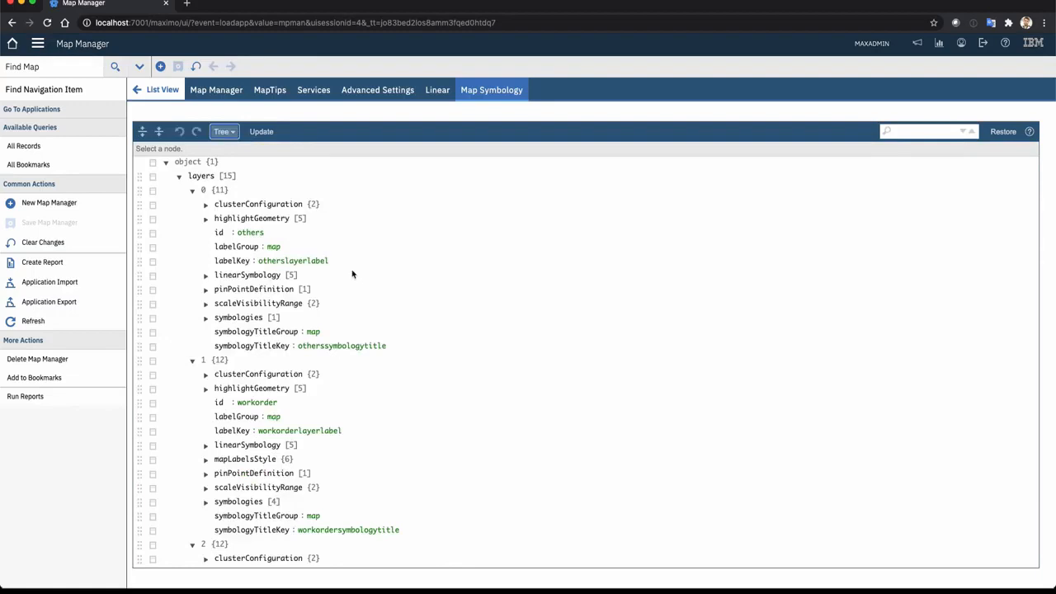
Expand linearSymbology under the asset layer and all its entries 0 to 5 to examine their object names
scroll(336, 415, "down", 8)
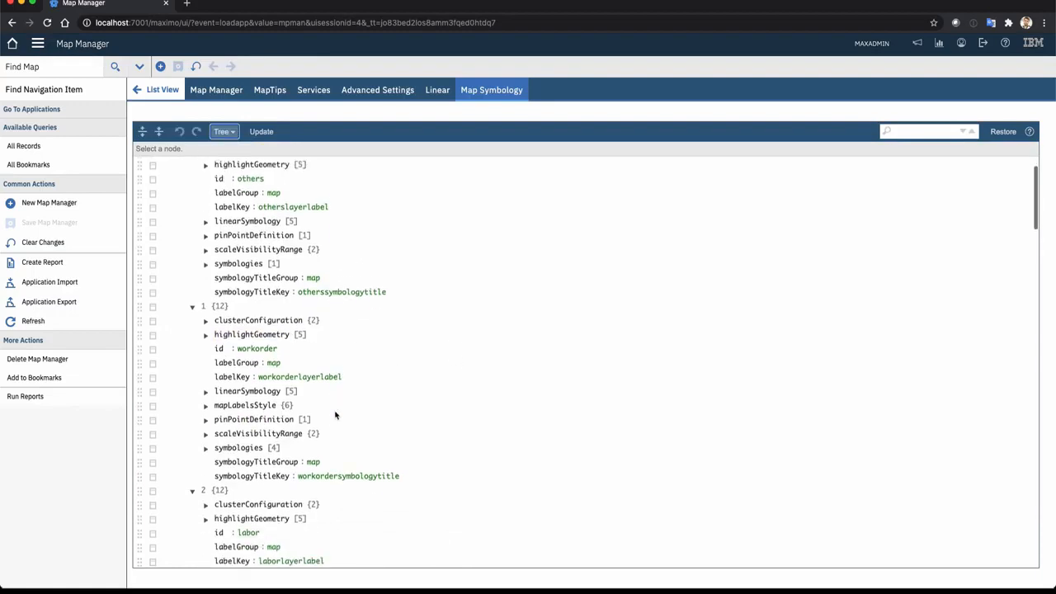
scroll(336, 415, "down", 8)
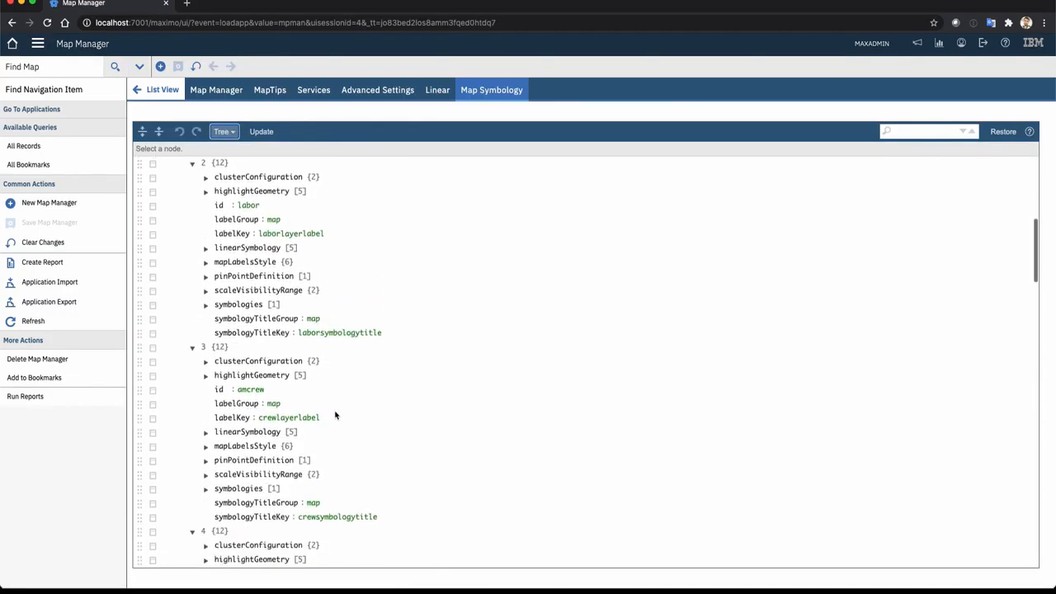
scroll(336, 416, "down", 7)
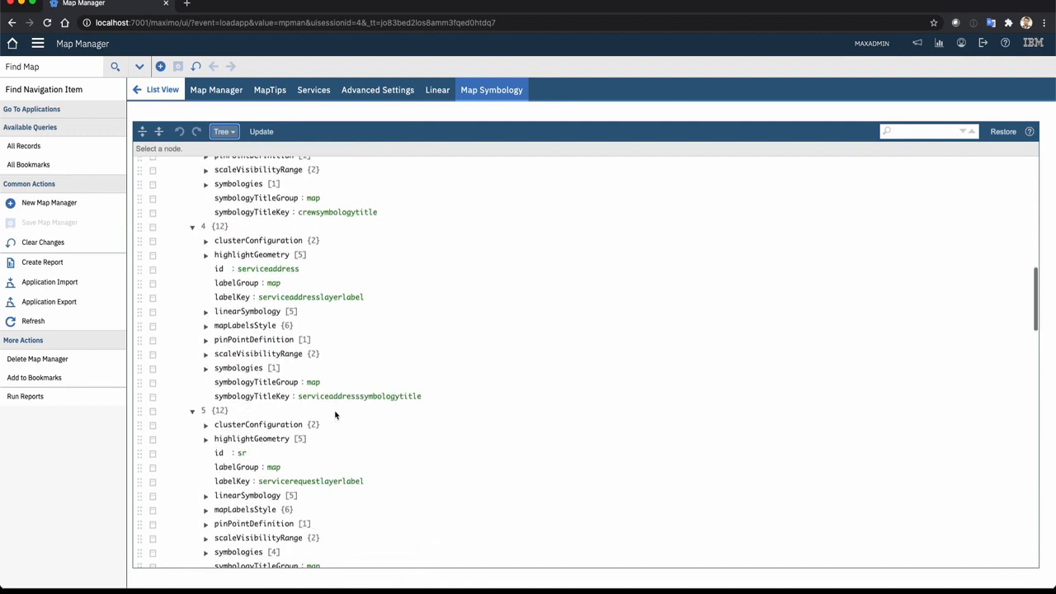
scroll(336, 415, "down", 2)
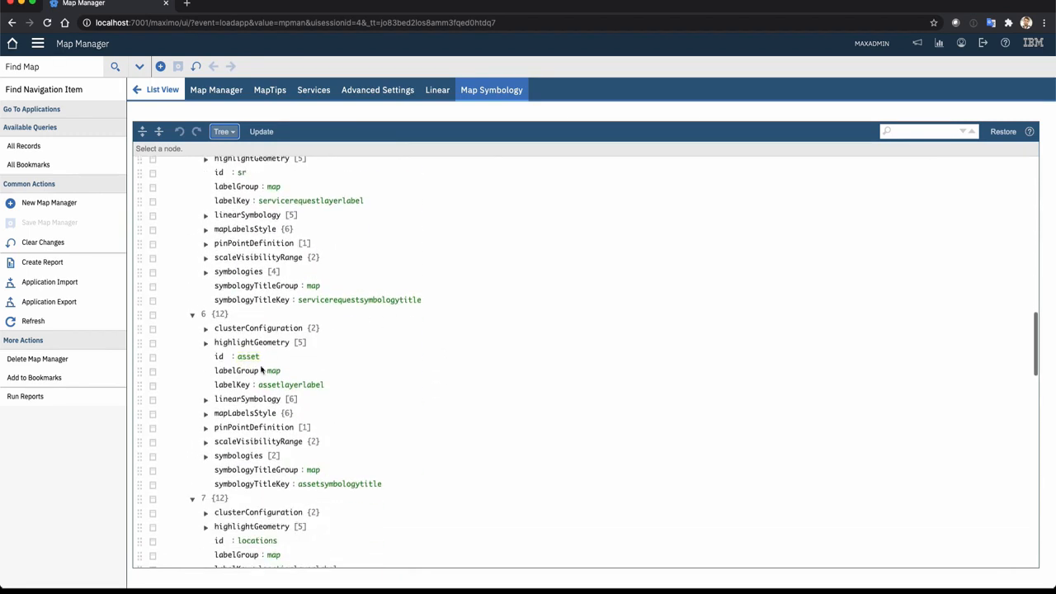
scroll(261, 370, "down", 2)
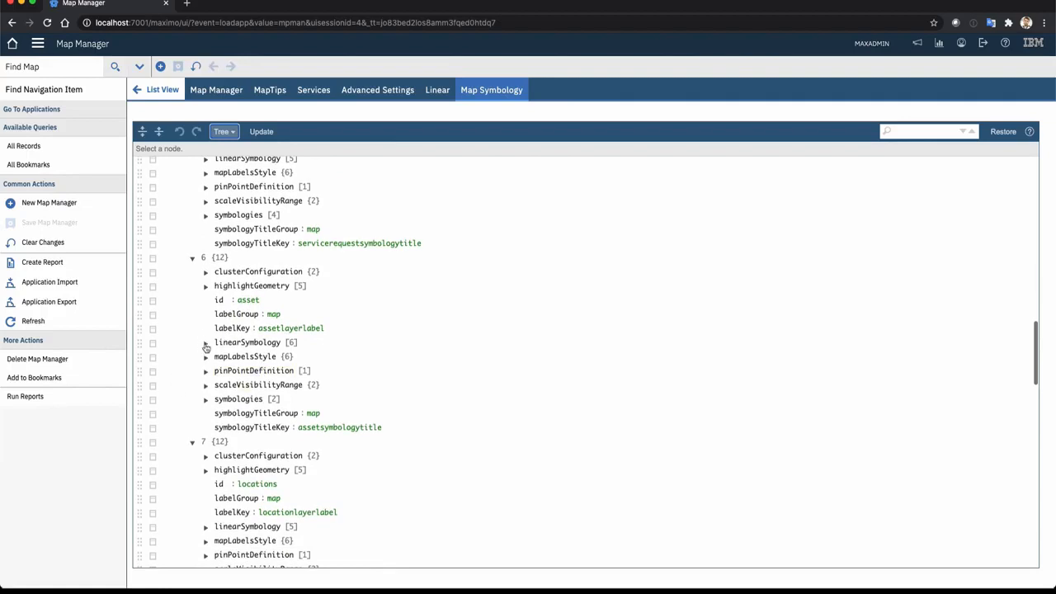
left_click(206, 346)
left_click(218, 357)
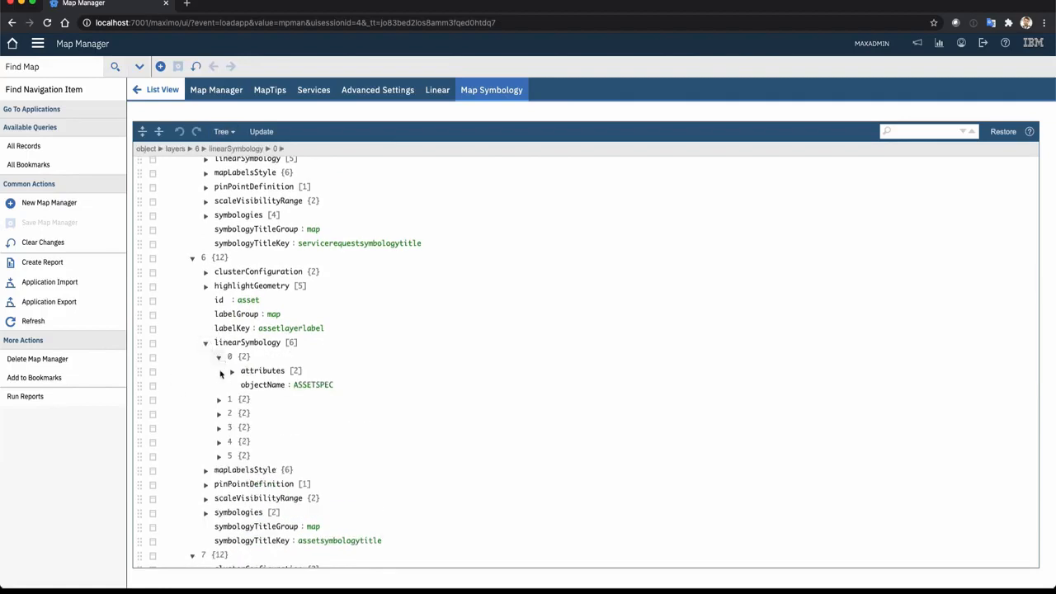
left_click(218, 399)
left_click(220, 442)
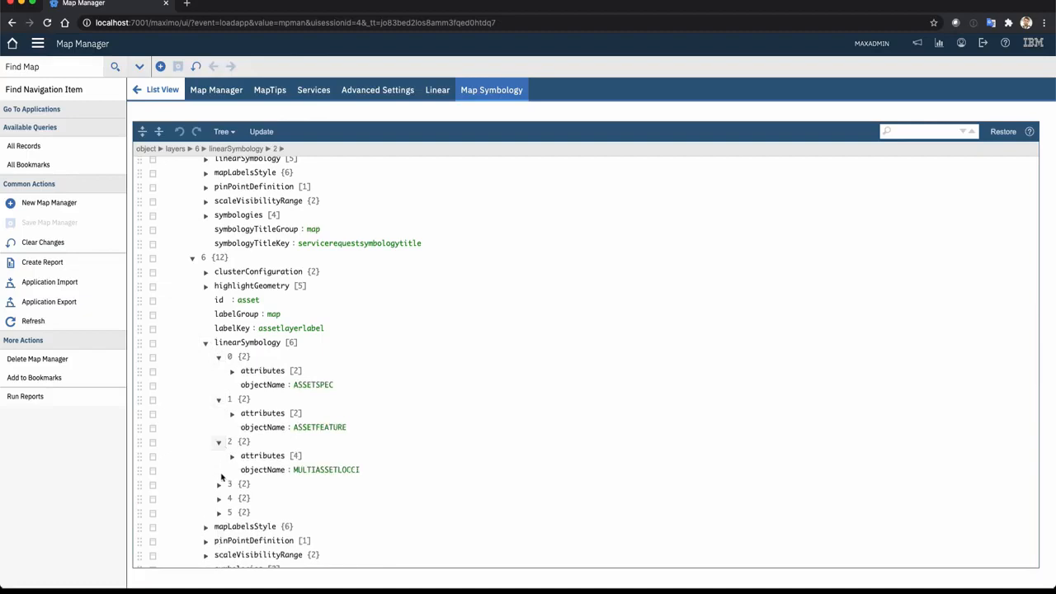
left_click(219, 485)
left_click(220, 527)
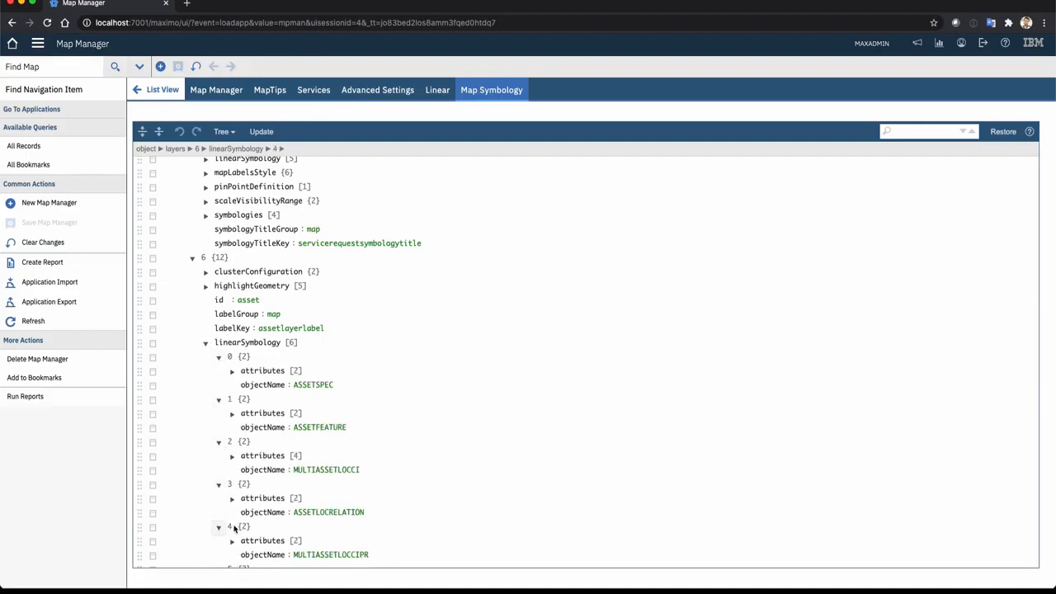
scroll(339, 497, "down", 1)
left_click(219, 496)
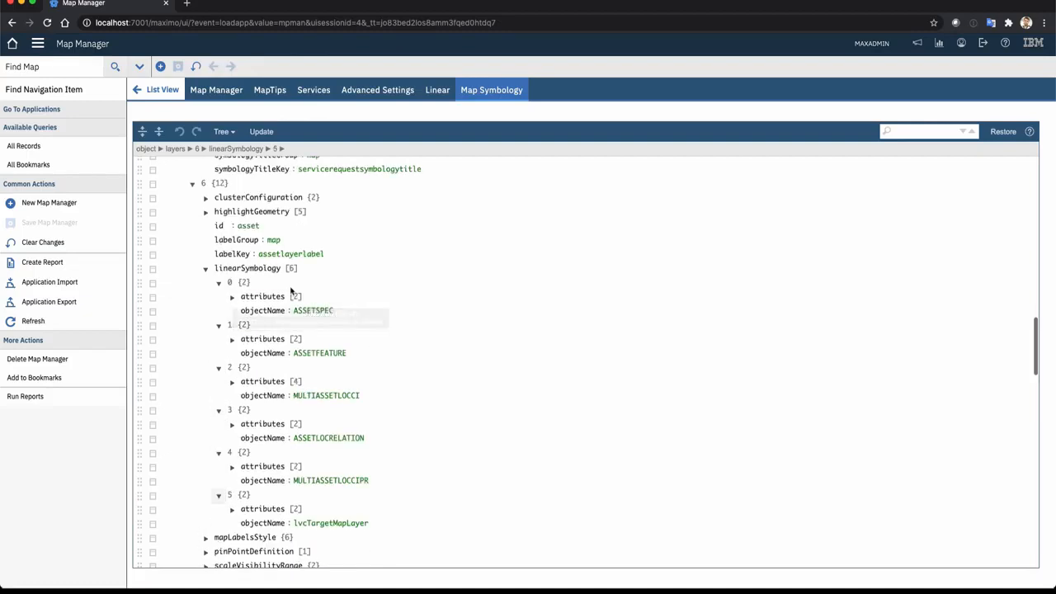
Set the symbology color of the asset layer's ASSETSPEC linearDefaultAttribute to [255,0,0]
left_click(232, 297)
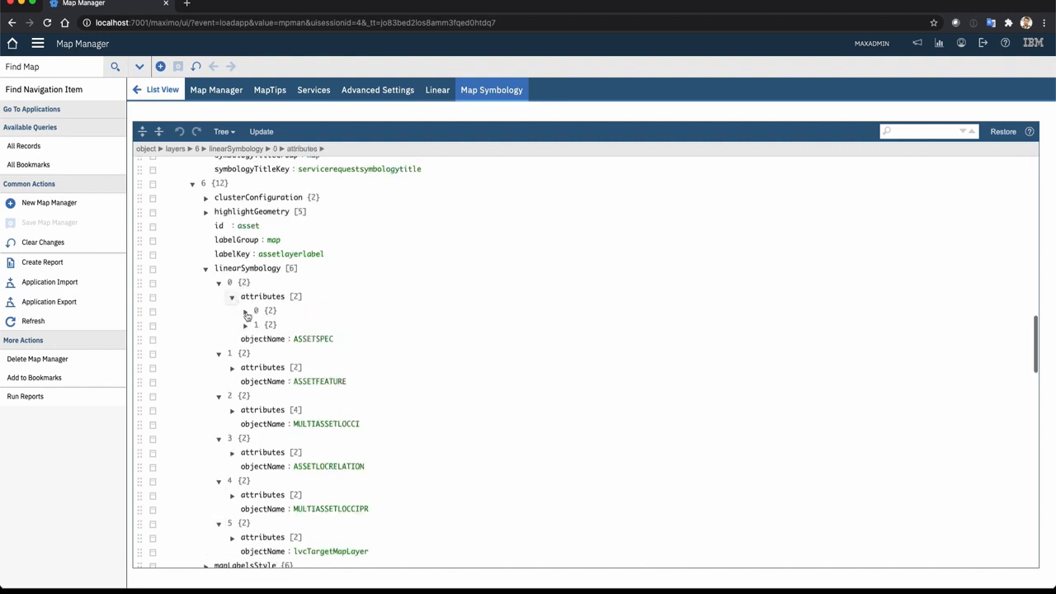
left_click(246, 312)
left_click(259, 339)
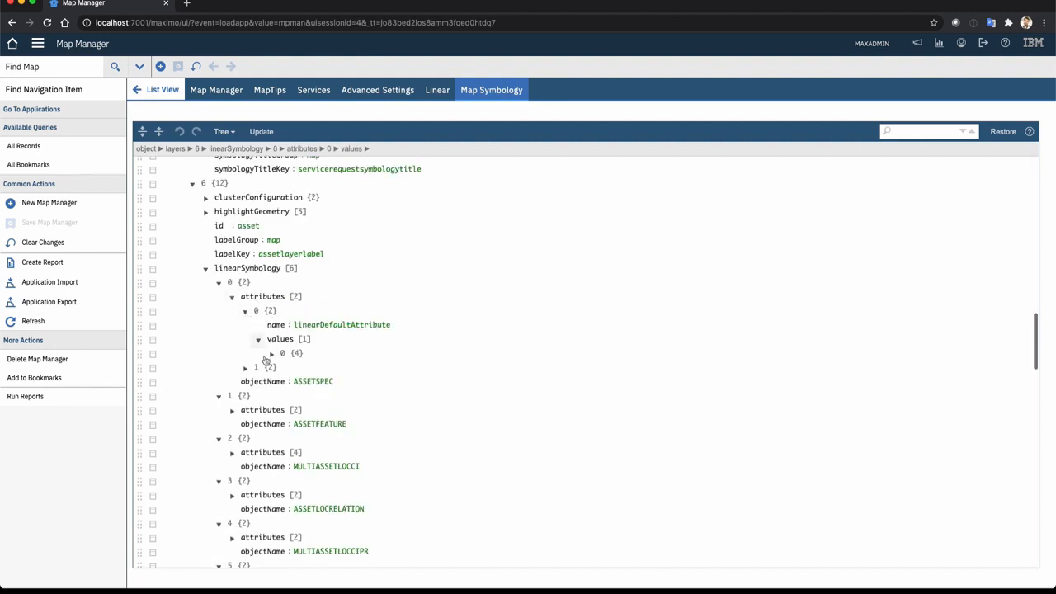
left_click(271, 354)
left_click(284, 397)
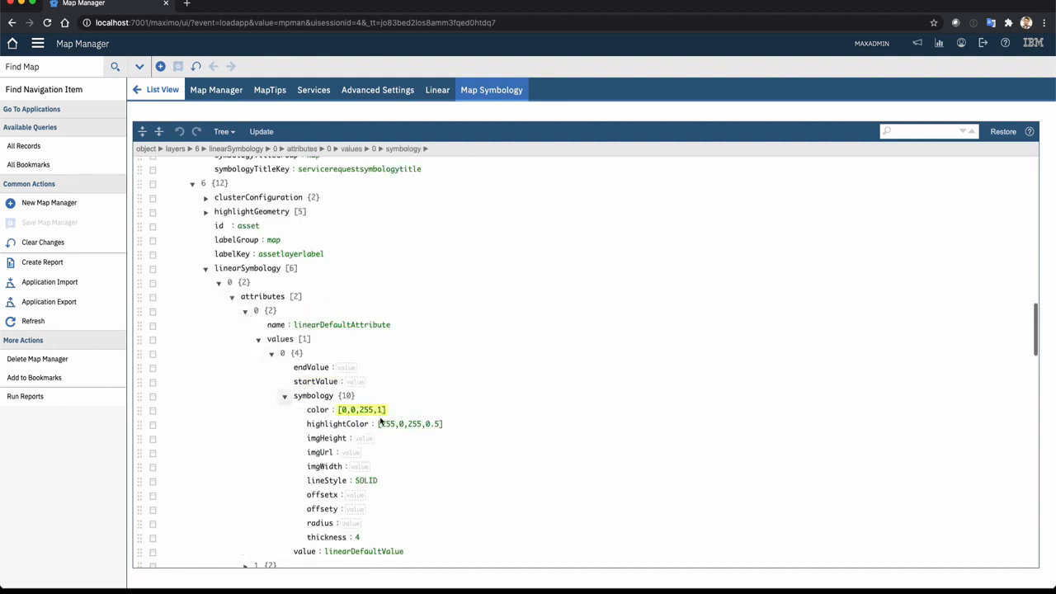
scroll(381, 421, "down", 2)
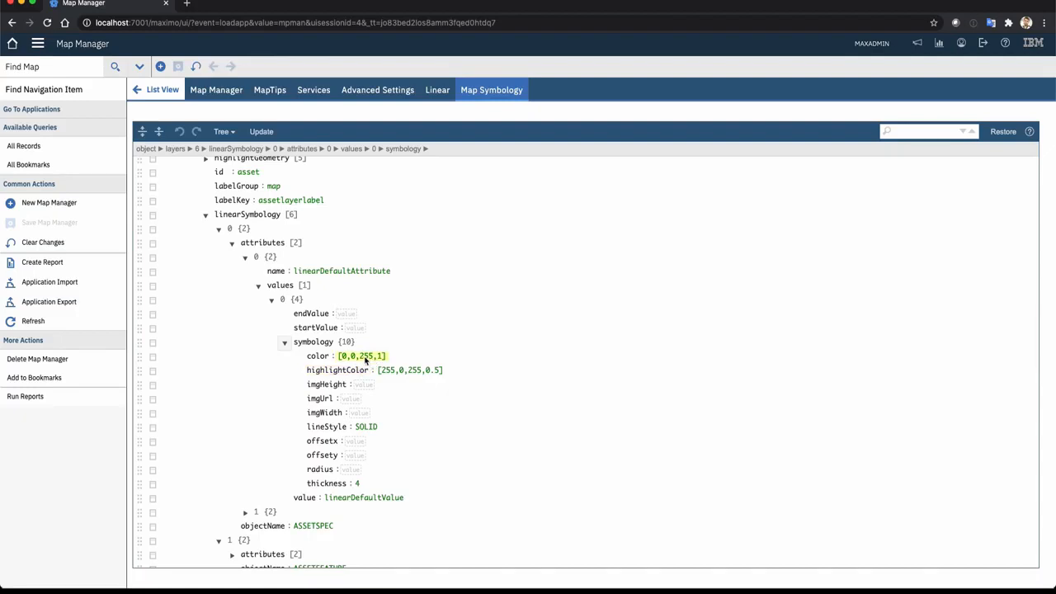
left_click(366, 359)
left_click_drag(385, 356, 338, 356)
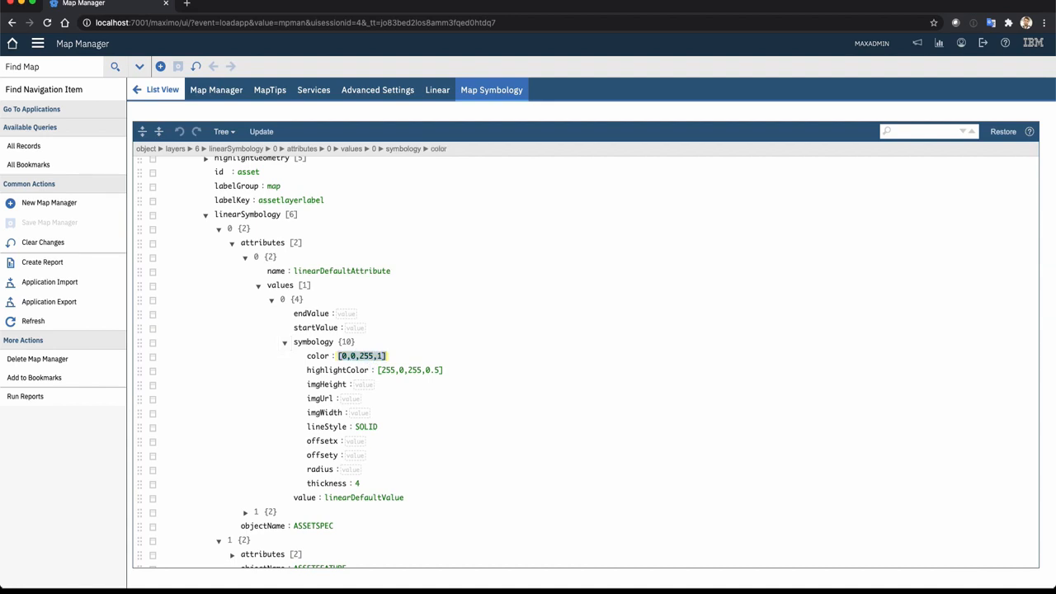
key("BackSpace")
type("[2")
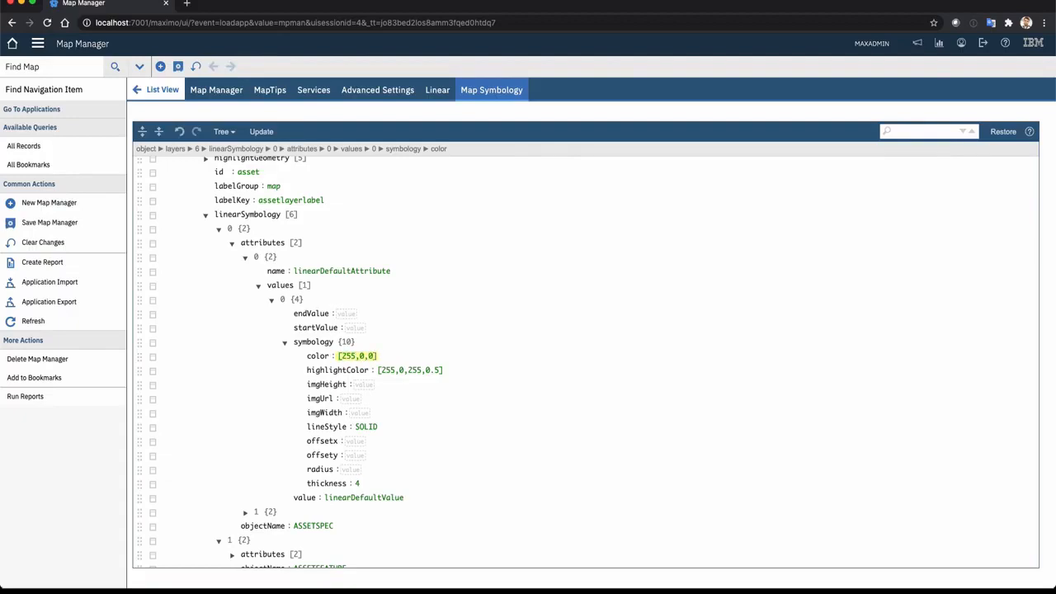
Change the symbology color of the ASSETFEATURE linearDefaultAttribute, replacing its red component with 0, and save the map record
scroll(232, 340, "down", 2)
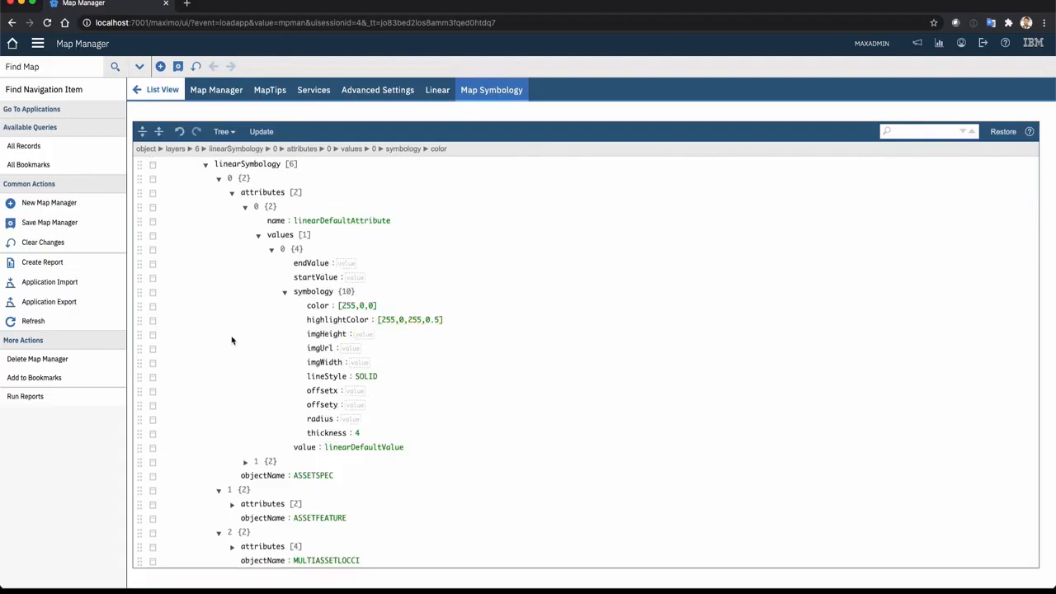
scroll(262, 369, "down", 4)
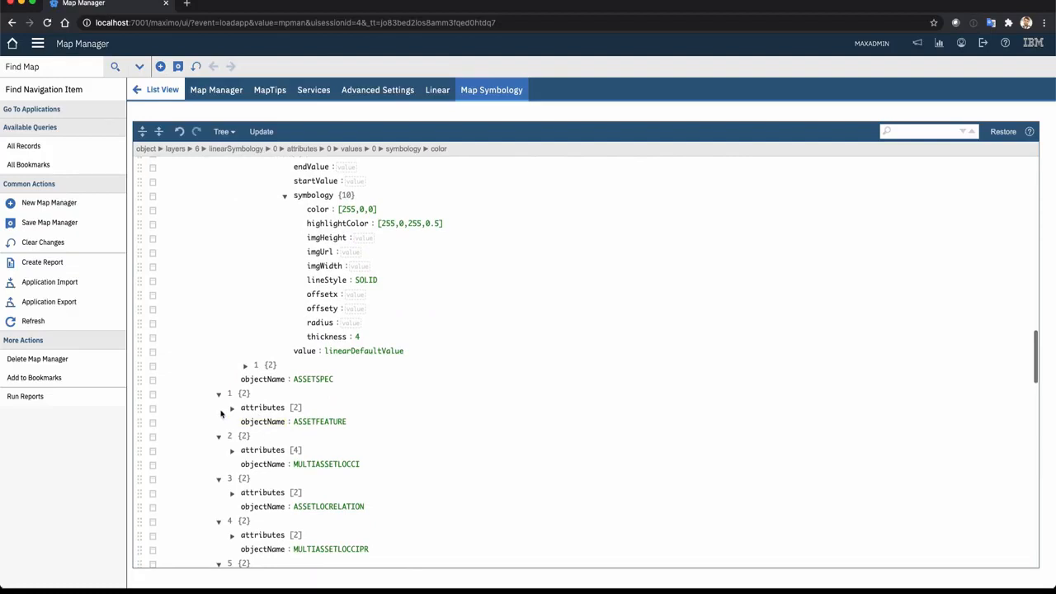
left_click(231, 408)
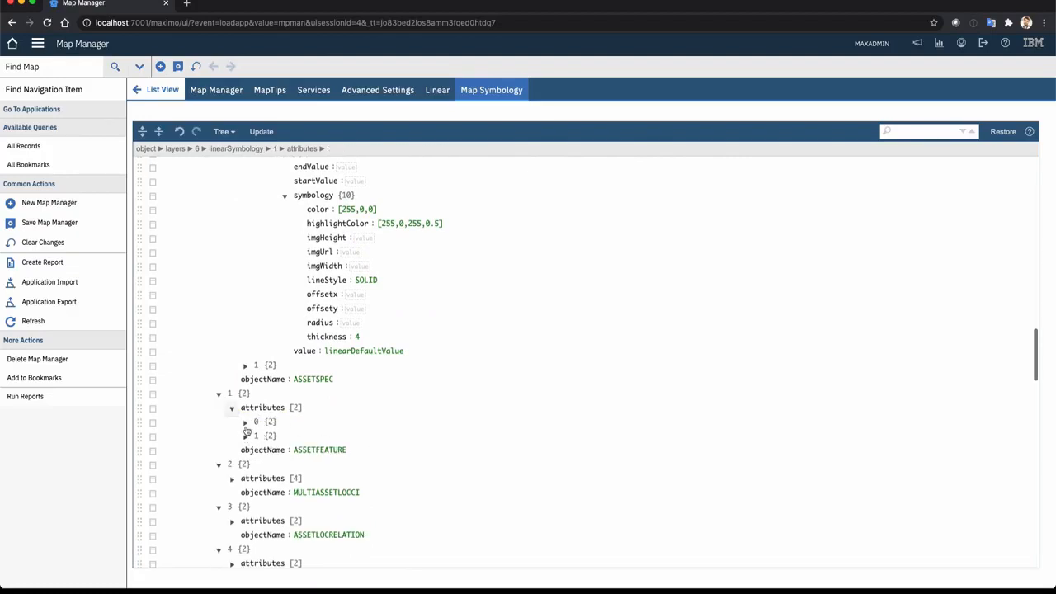
left_click(245, 421)
left_click(258, 451)
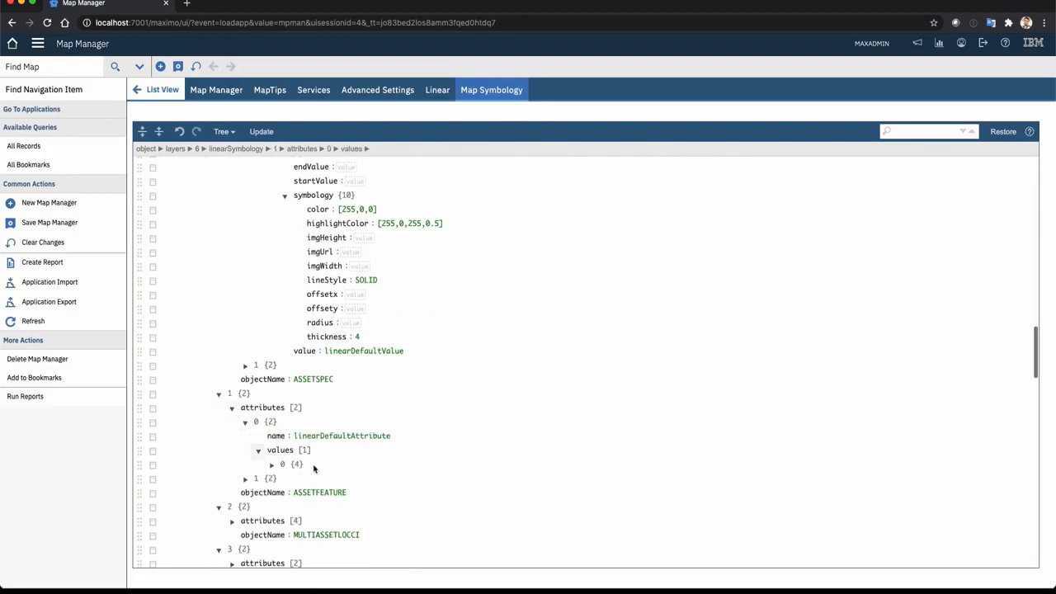
left_click(273, 465)
left_click(285, 508)
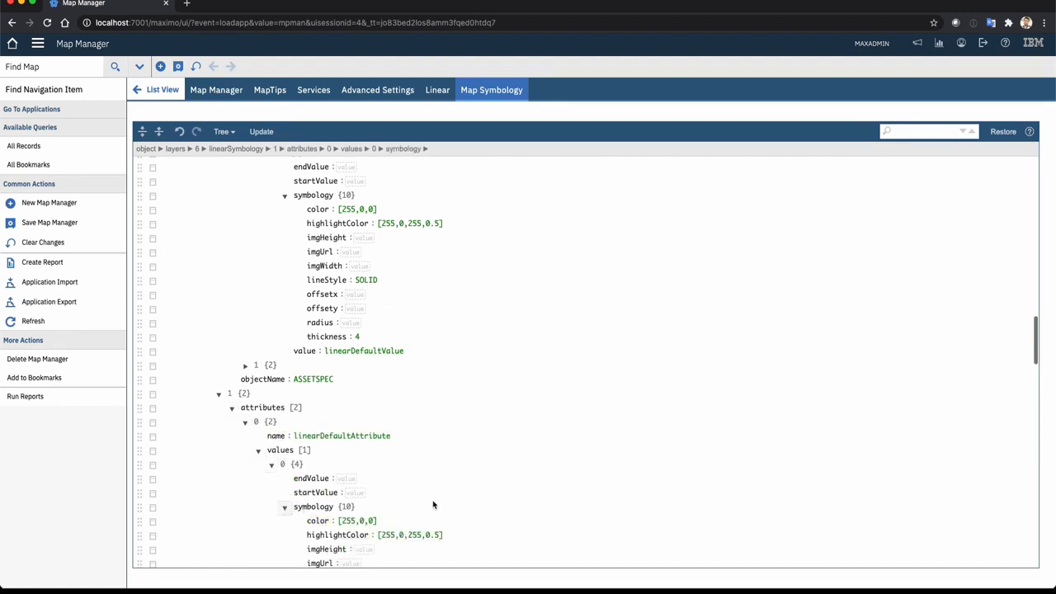
scroll(433, 503, "down", 2)
left_click(352, 446)
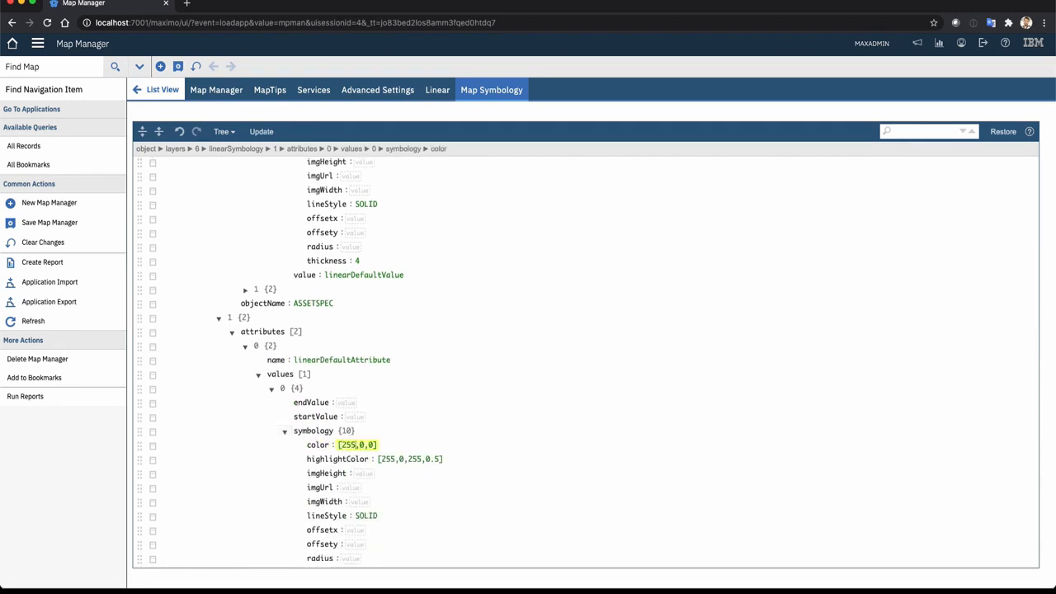
double_click(343, 449)
type("0,0,")
left_click(178, 66)
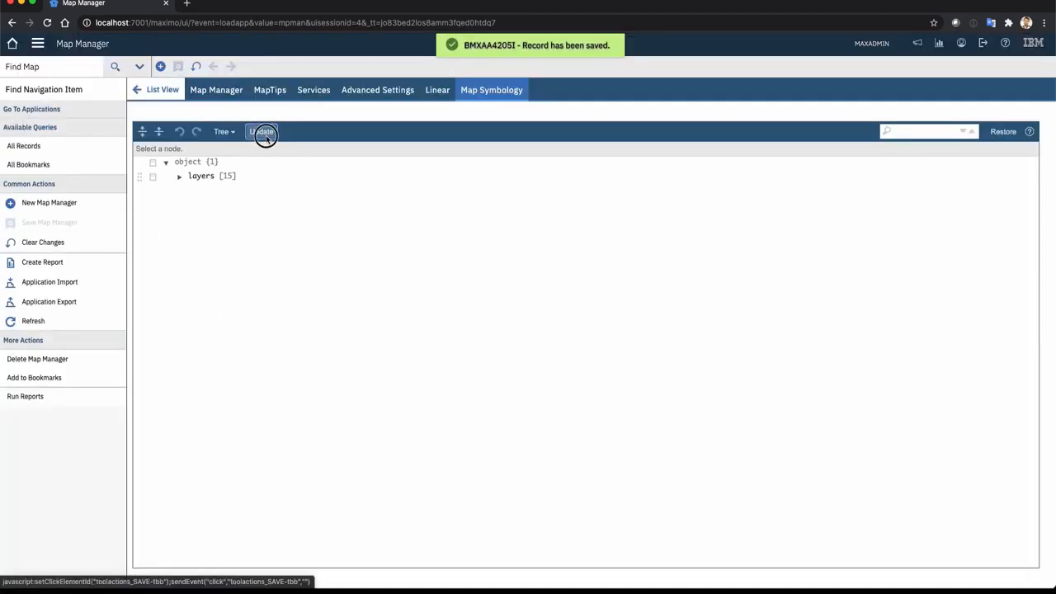
Switch to the Assets application, create a new asset named Road01 and mark it as linear
left_click(37, 44)
mouse_move(73, 128)
left_click(169, 128)
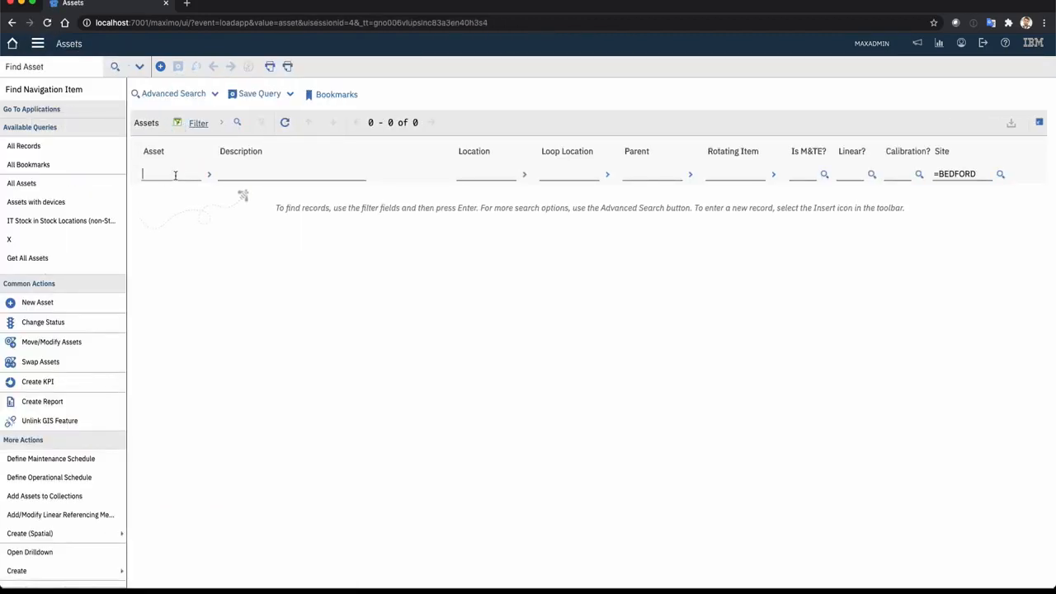
left_click(161, 66)
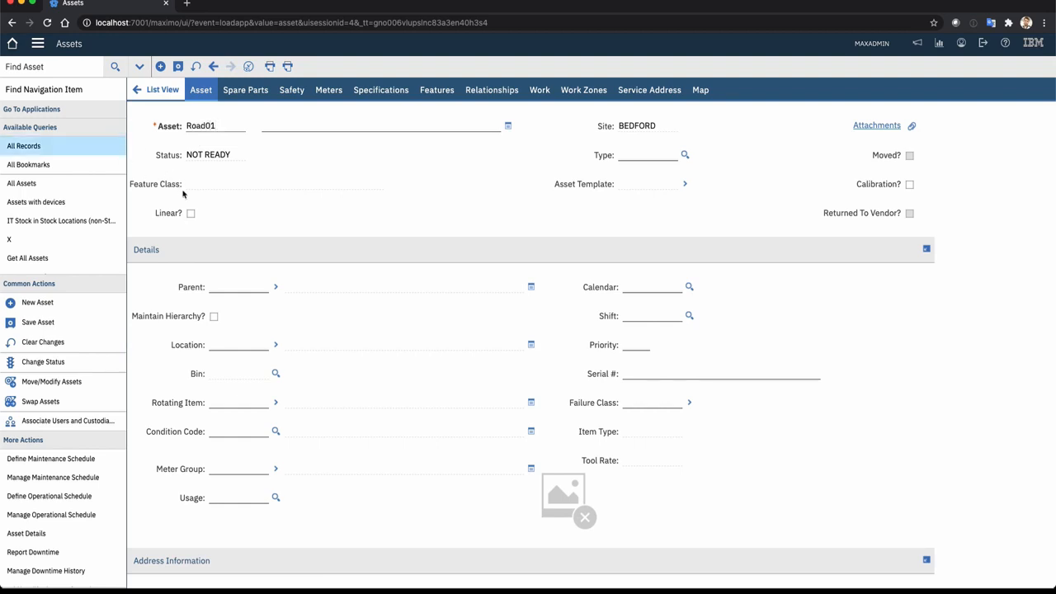
left_click(191, 214)
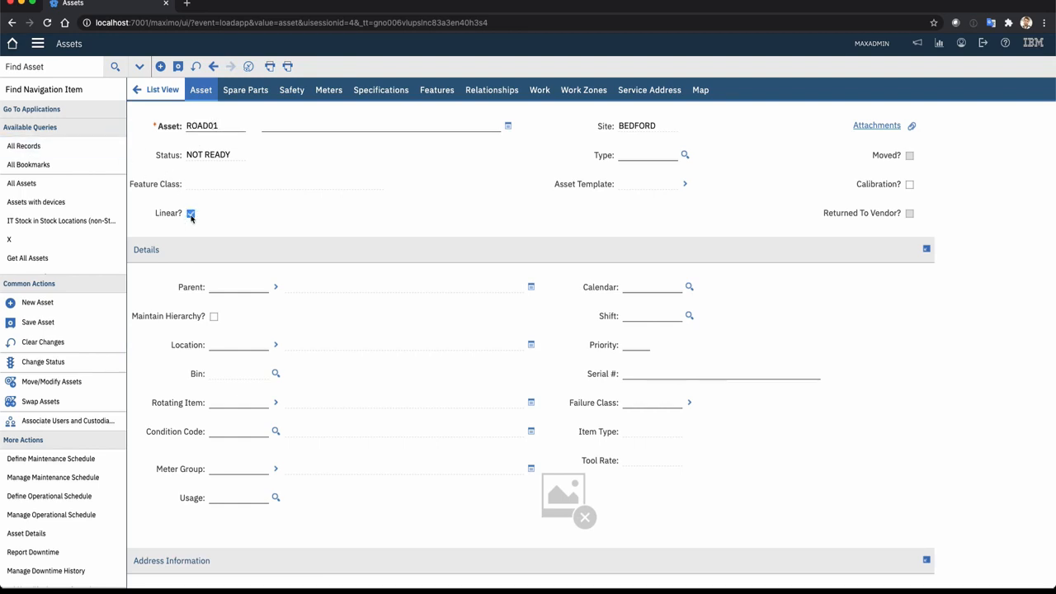
Fill in the linear referencing details with direction NORTH, LRM KILOMETERS, start measure 0 and end measure 100, and save the asset
scroll(502, 366, "down", 5)
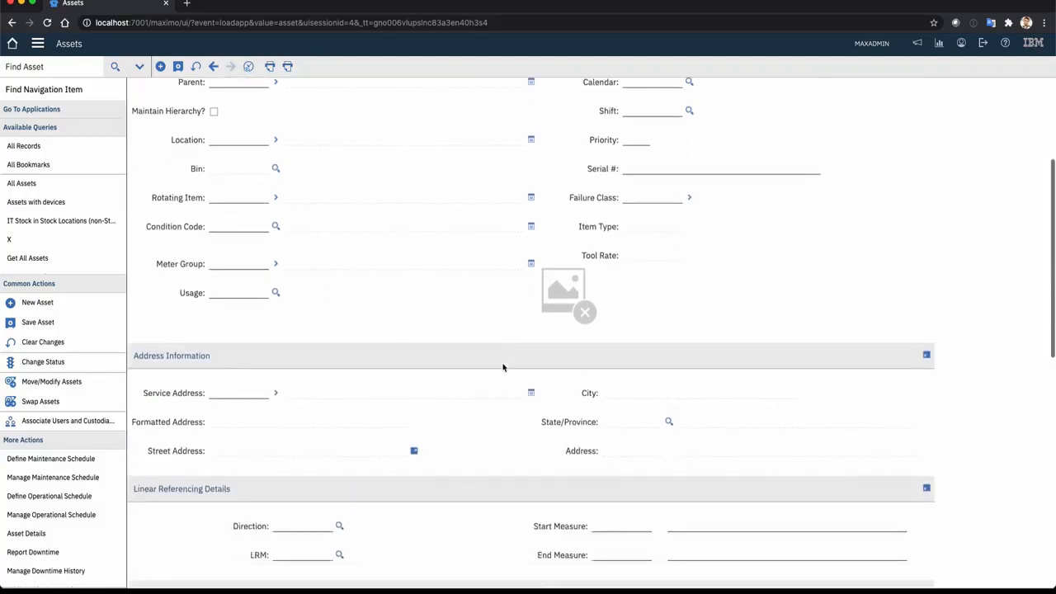
scroll(502, 366, "down", 3)
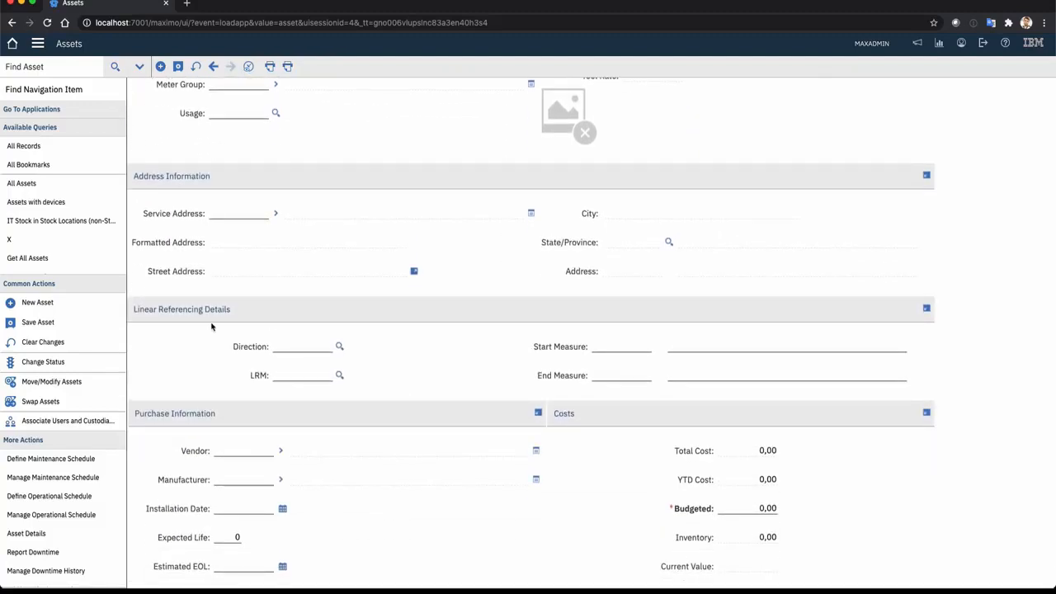
left_click(339, 346)
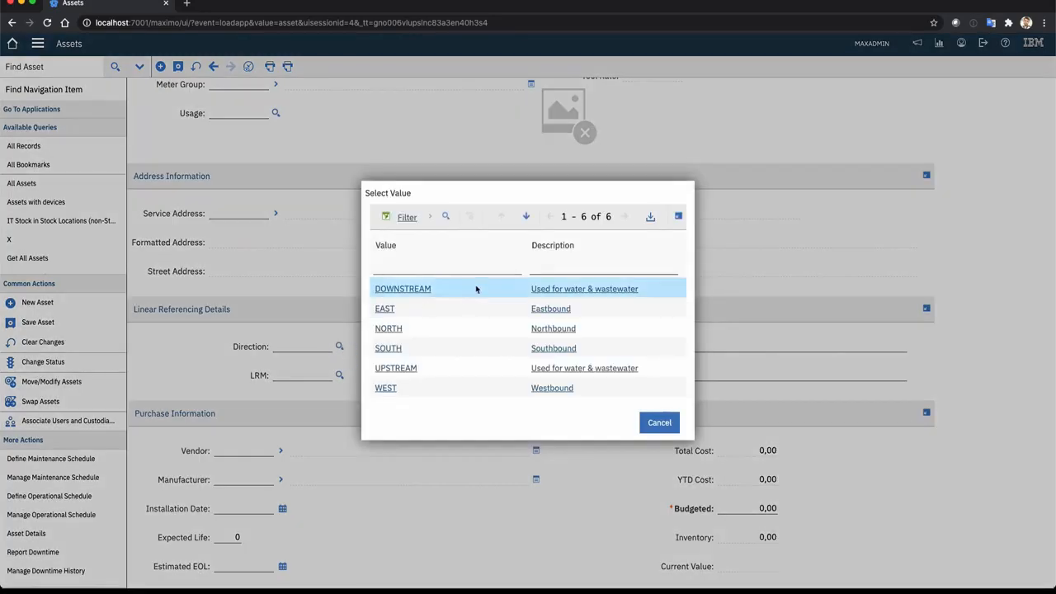
left_click(388, 329)
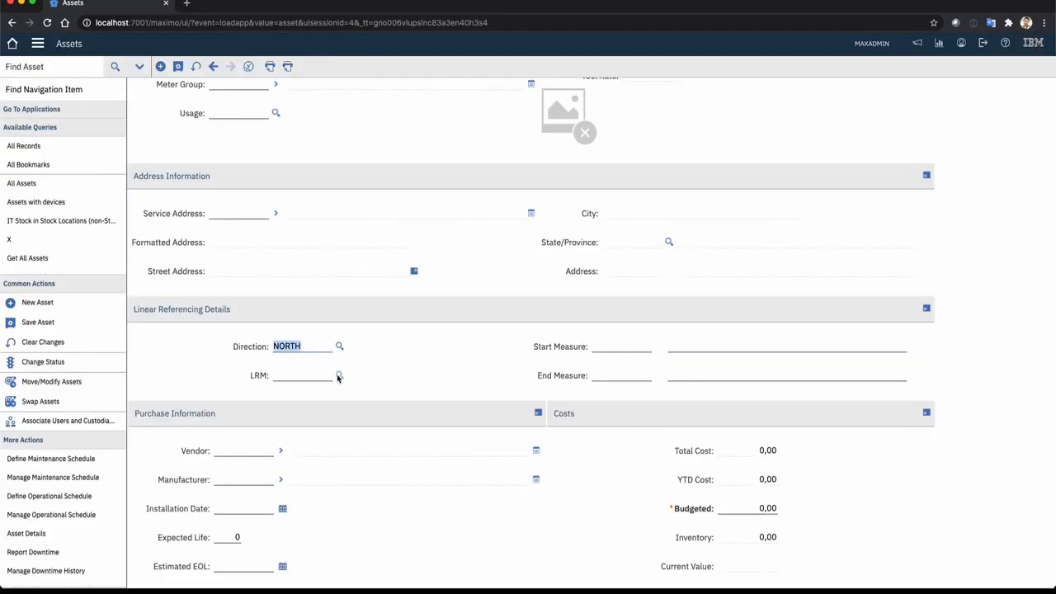
left_click(338, 376)
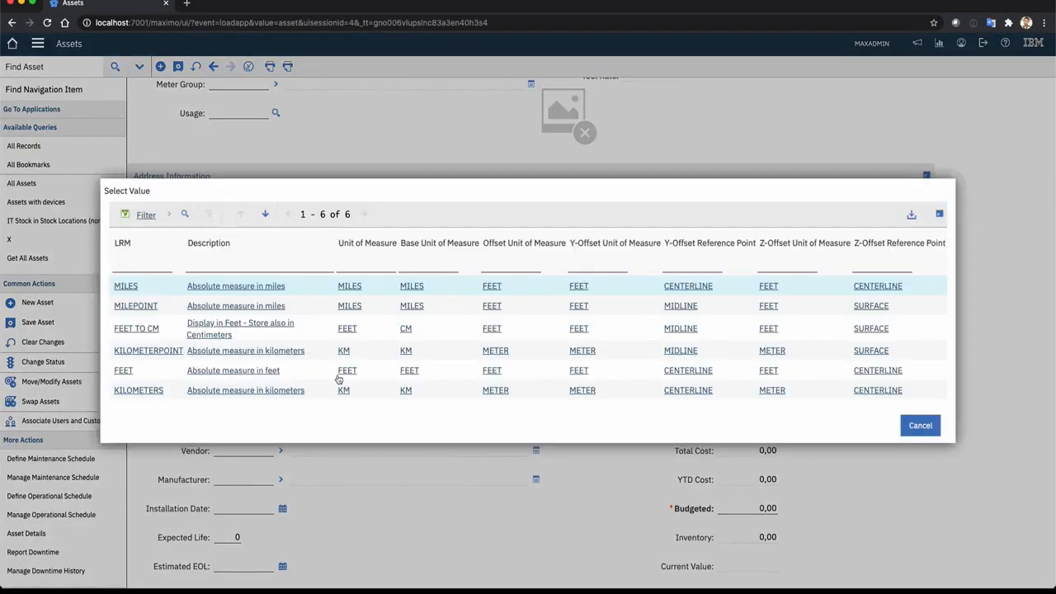
left_click(145, 392)
left_click(614, 344)
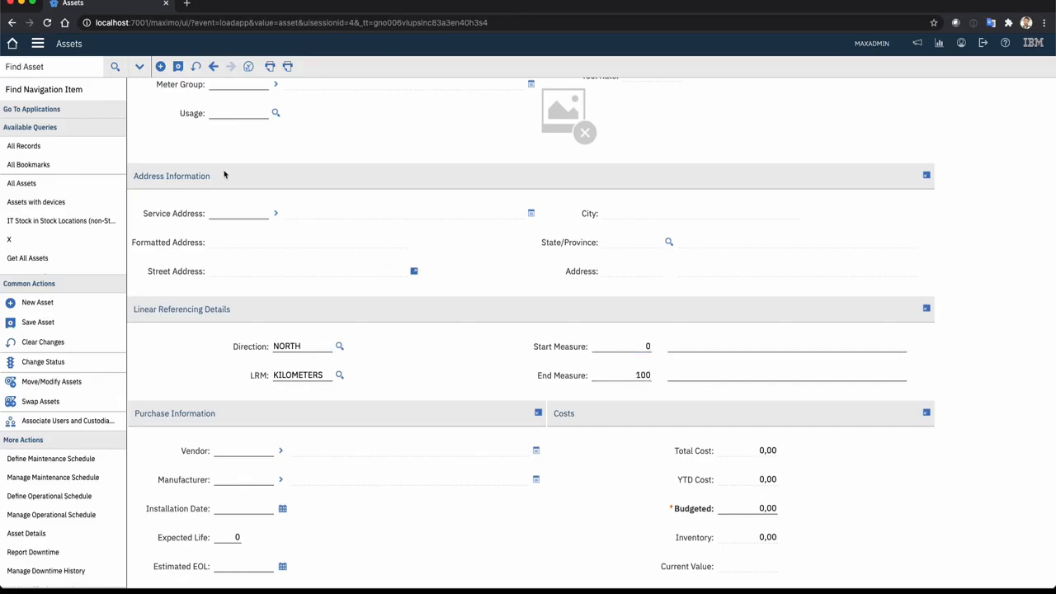
left_click(178, 66)
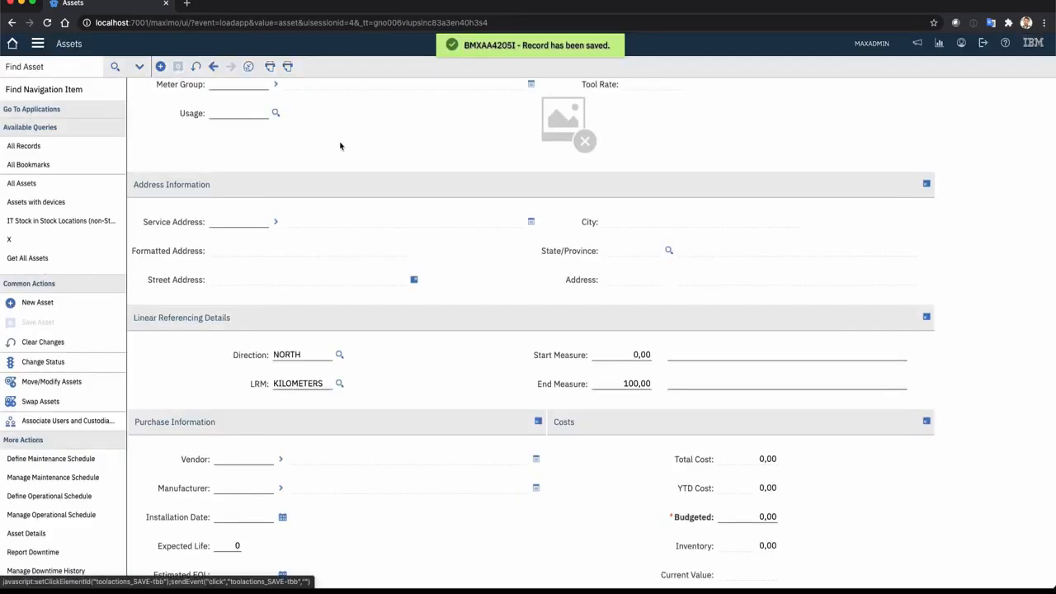
Add a GUARDRAIL feature to ROAD01 with start measure 0 km and end measure 70 km, and save the record
scroll(406, 182, "up", 5)
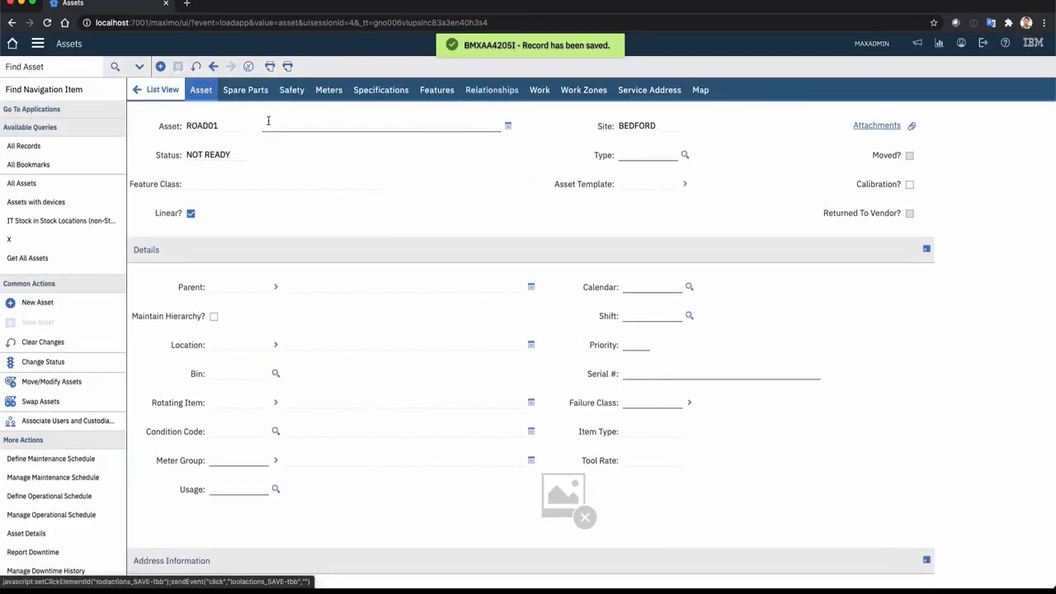
left_click(445, 93)
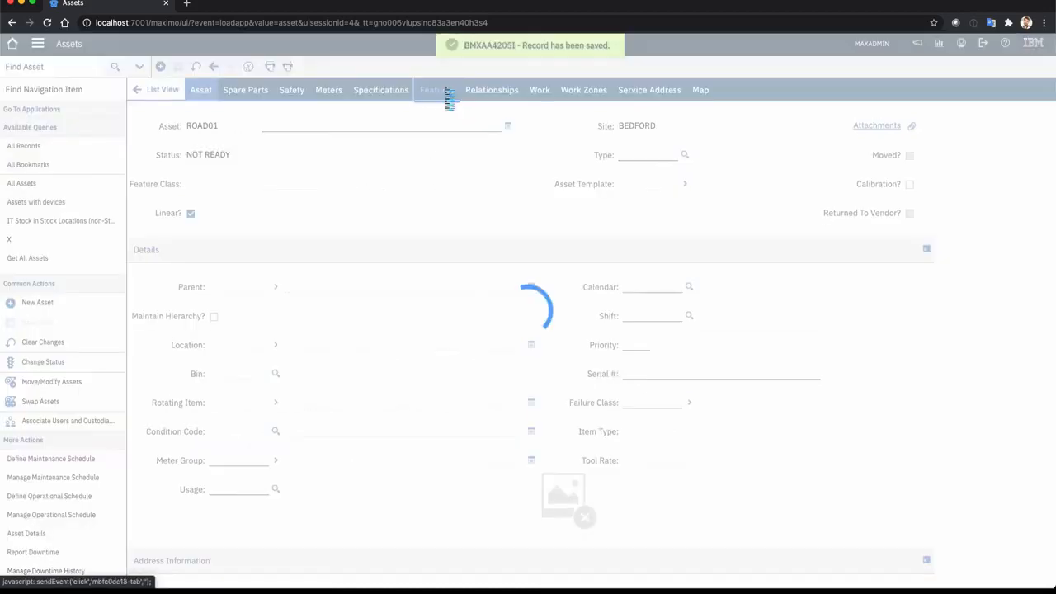
left_click(162, 270)
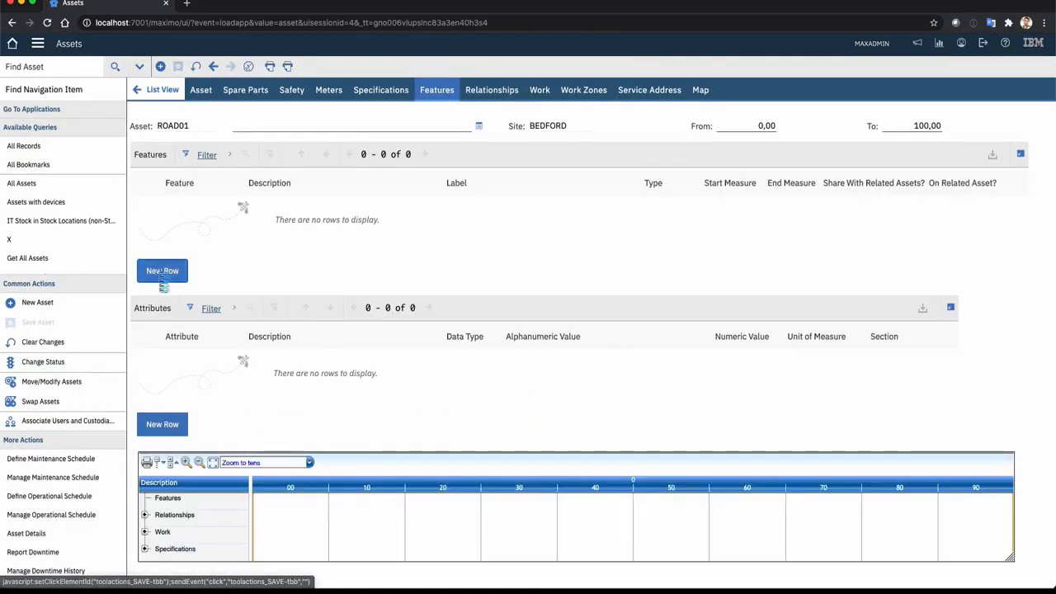
left_click(284, 254)
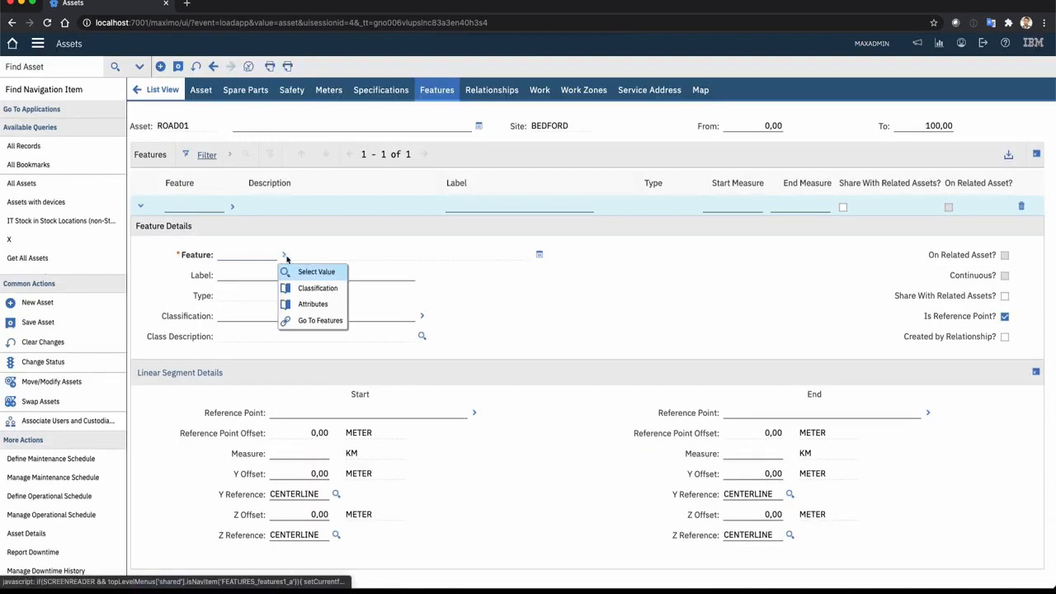
left_click(309, 277)
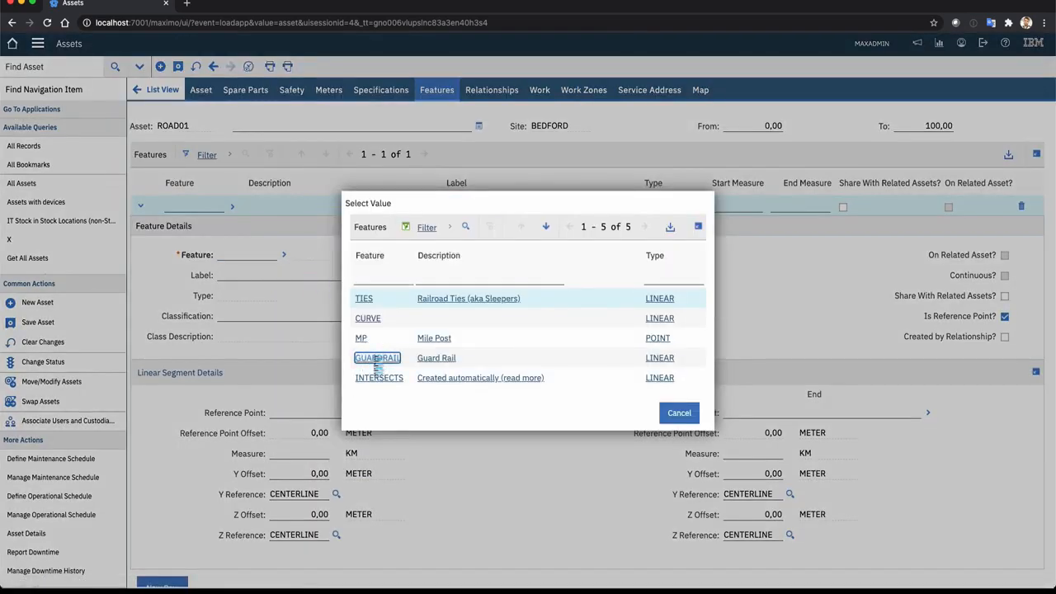
left_click(375, 350)
left_click(293, 453)
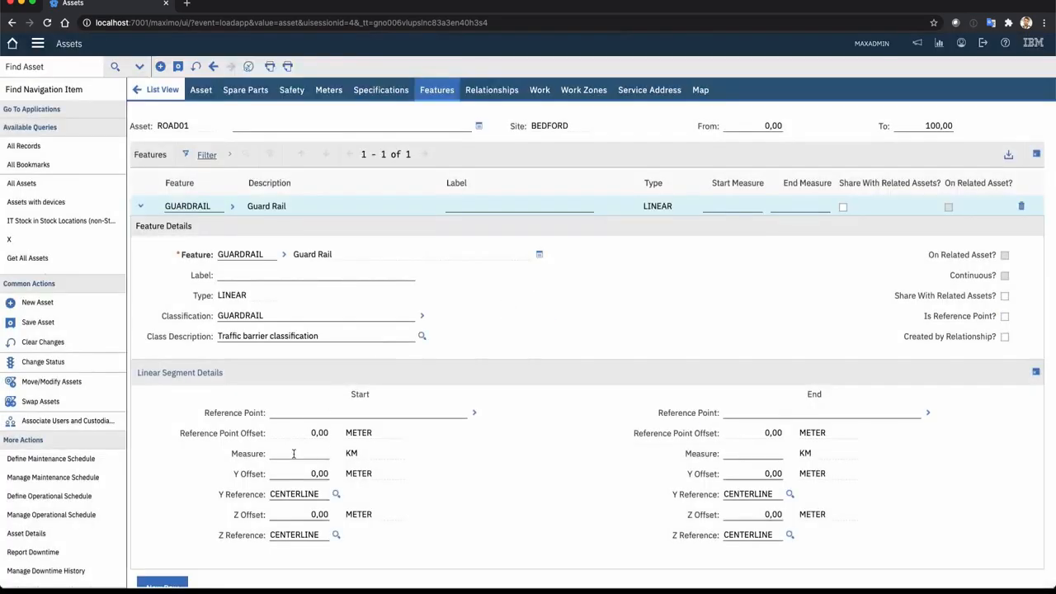
type("0")
left_click(748, 451)
type("70")
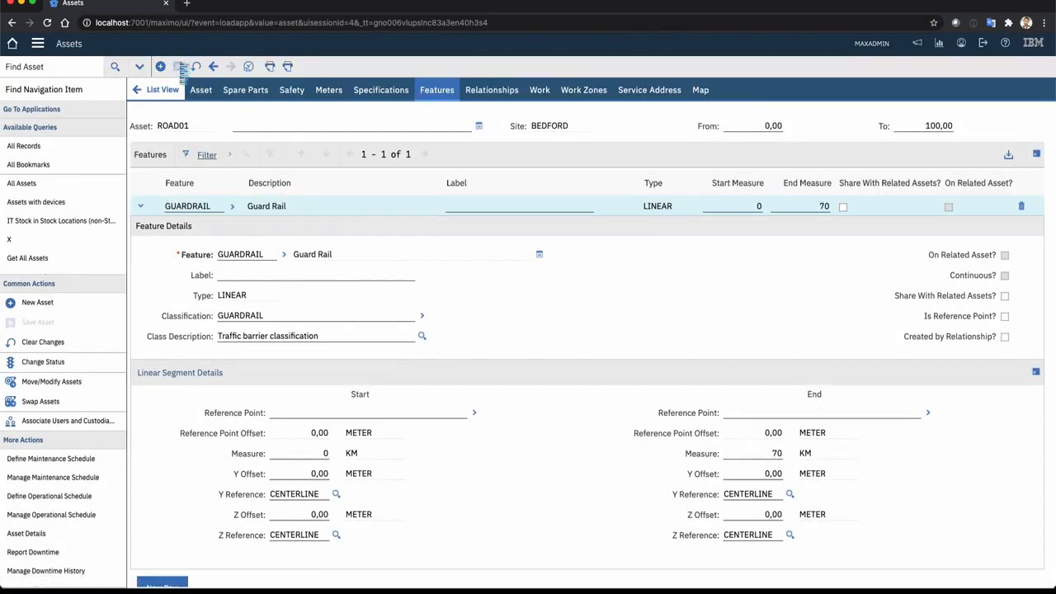
left_click(178, 66)
Add a second GUARDRAIL feature with start measure 80 km and end measure 95 km, and save the record
scroll(384, 322, "down", 2)
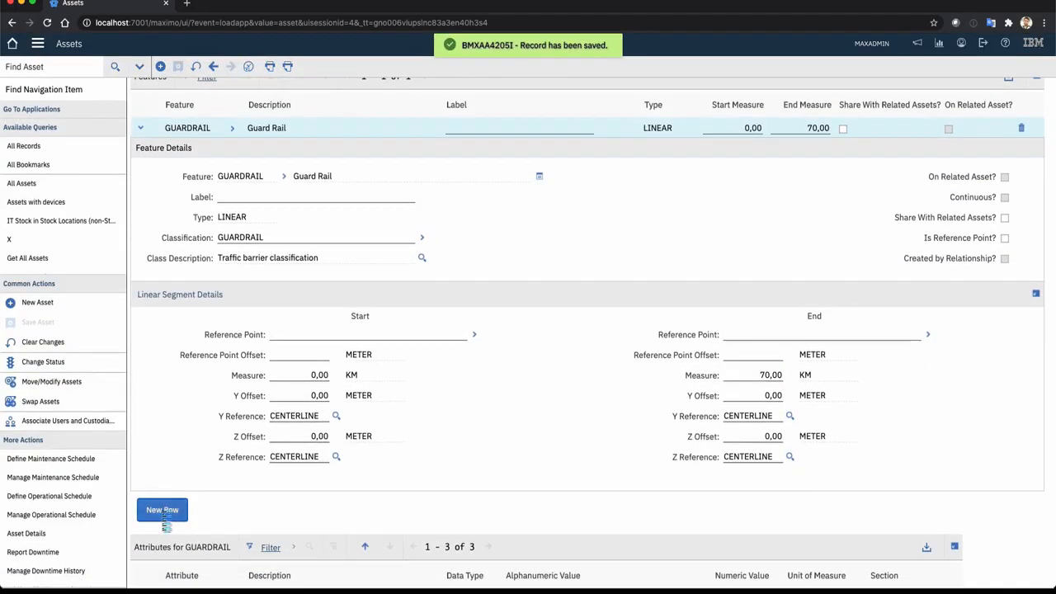
left_click(158, 529)
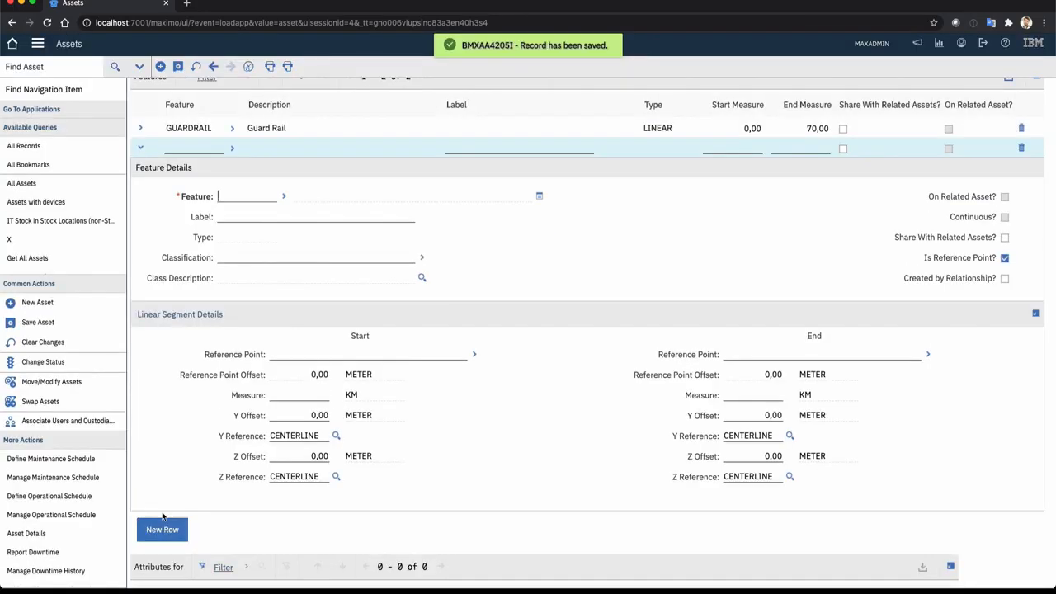
left_click(282, 197)
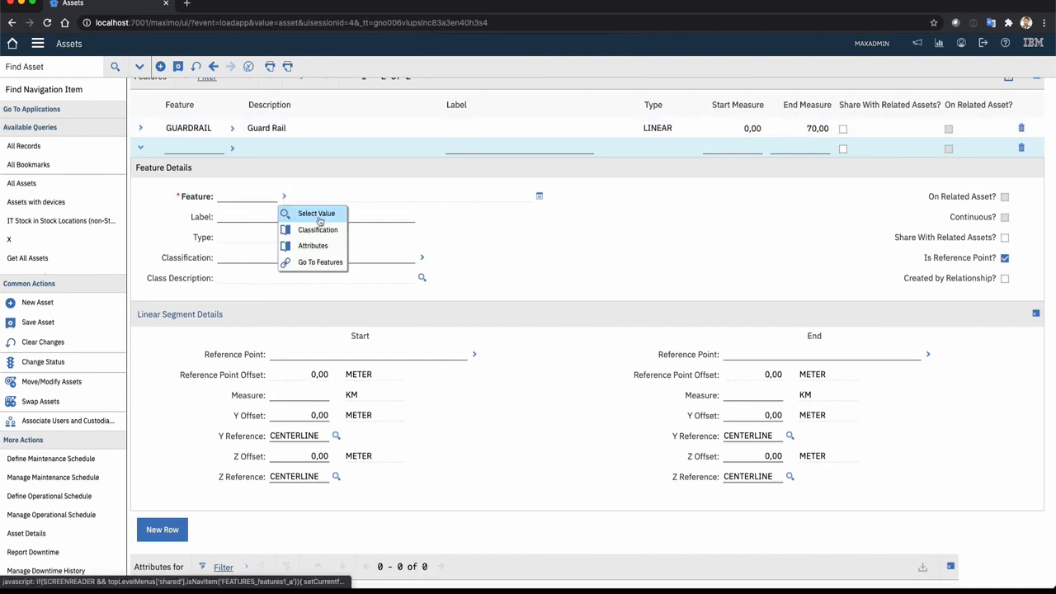
left_click(316, 213)
left_click(385, 357)
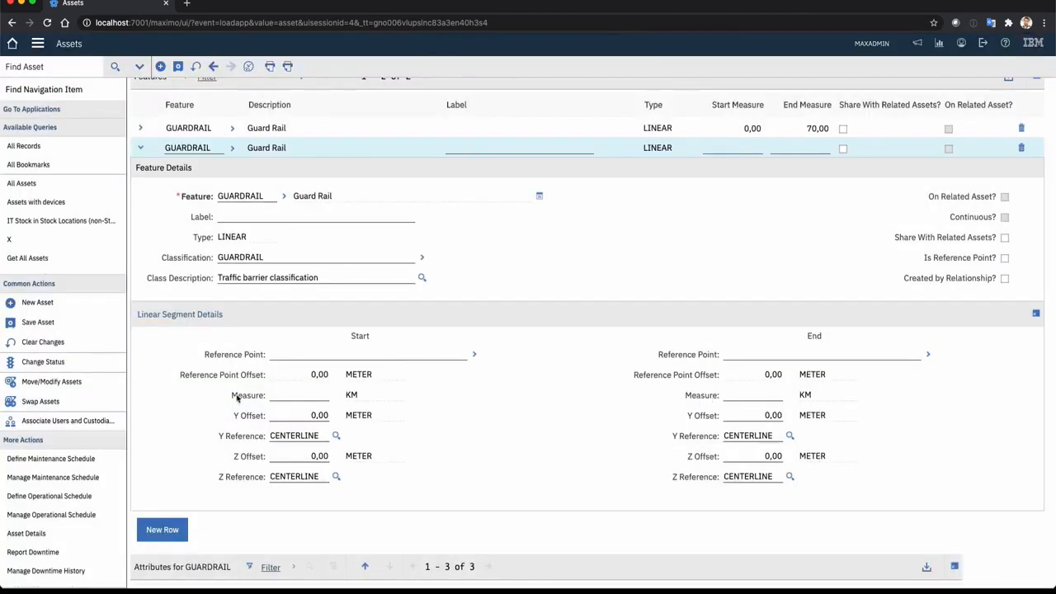
type("80")
left_click(754, 398)
left_click(177, 66)
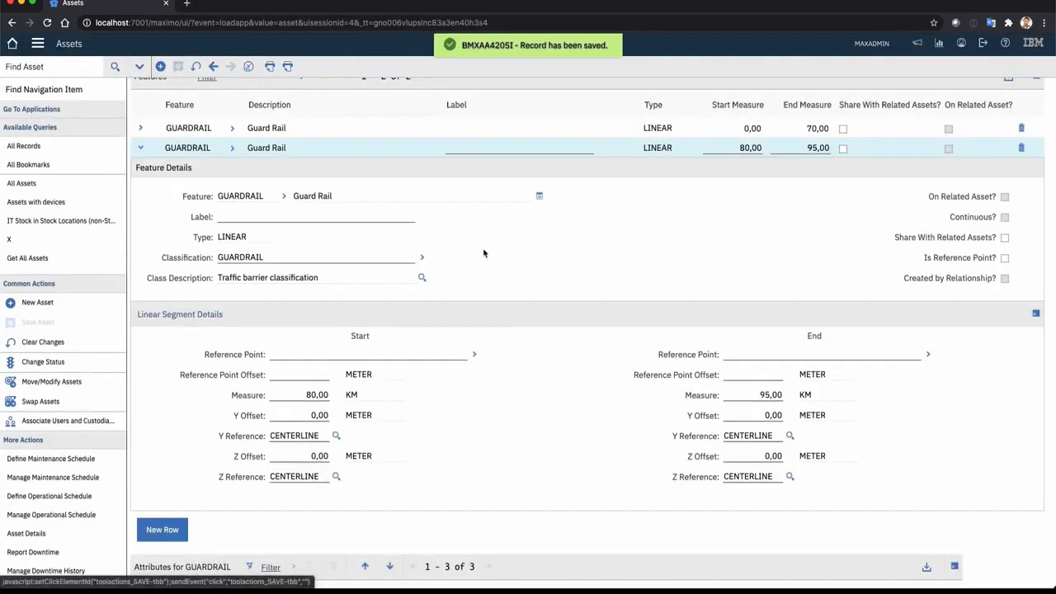
Classify ROAD01 in its specifications with the generic ROAD classification
scroll(619, 360, "up", 3)
left_click(384, 94)
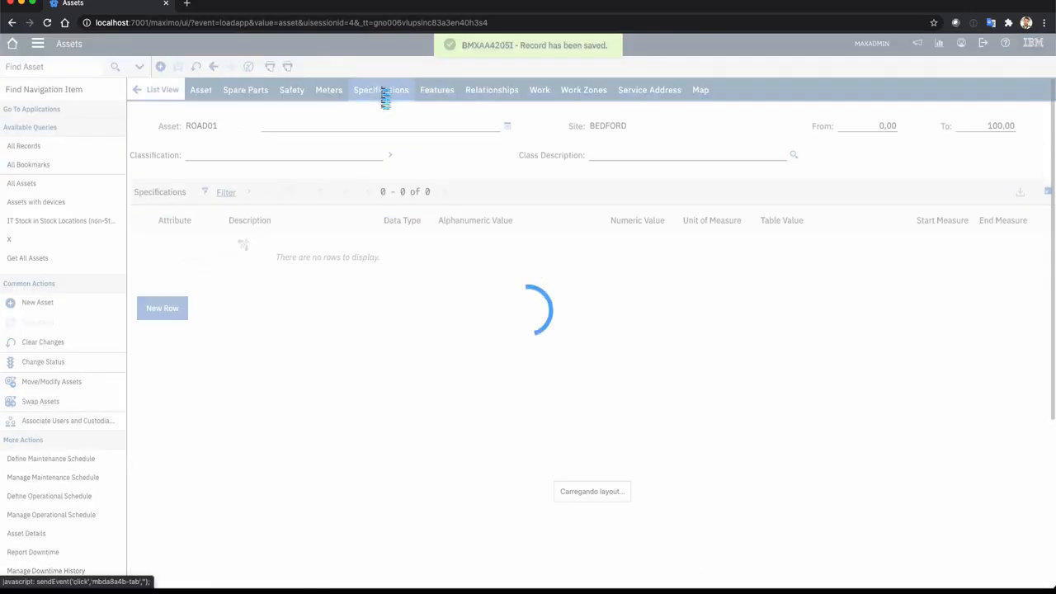
left_click(157, 309)
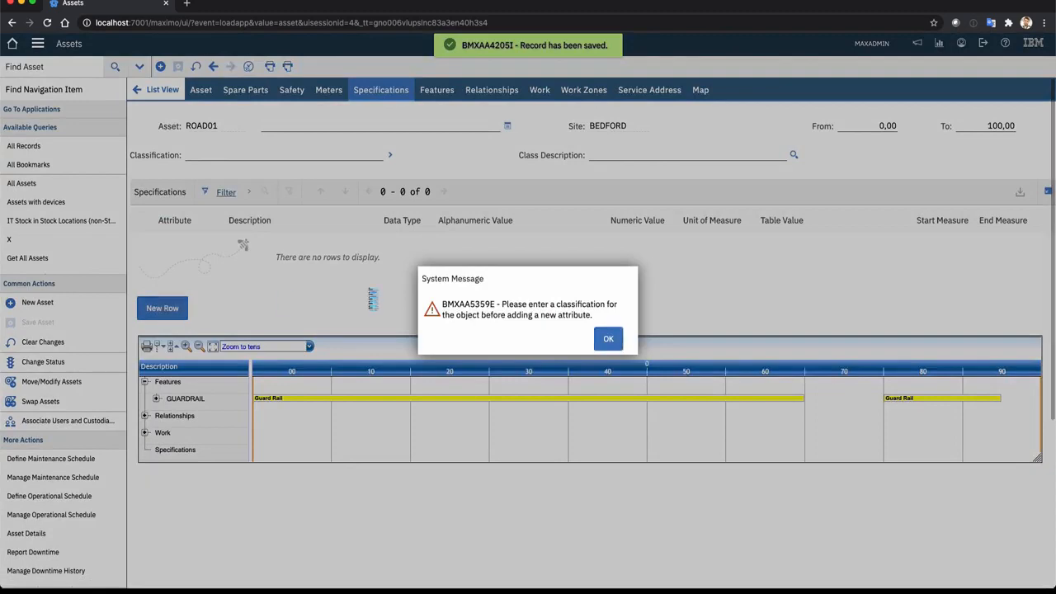
left_click(608, 338)
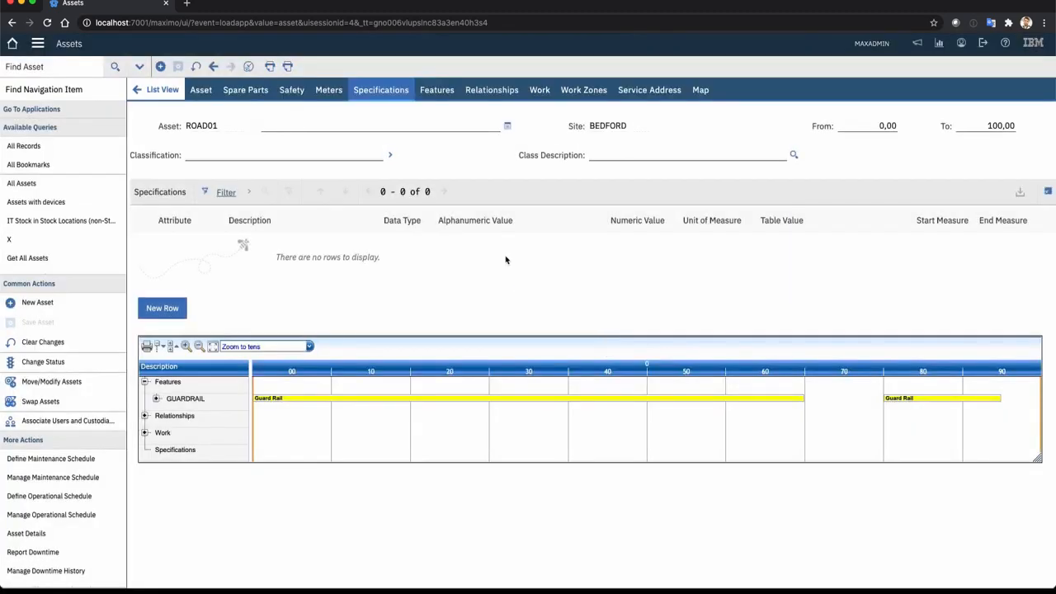
left_click(392, 156)
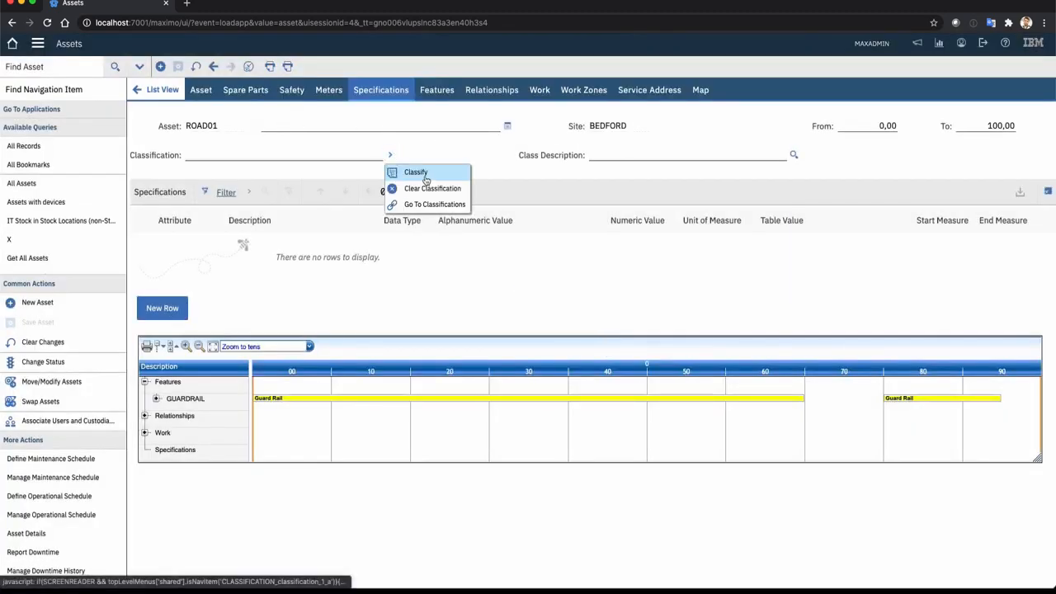
left_click(425, 171)
scroll(446, 295, "down", 3)
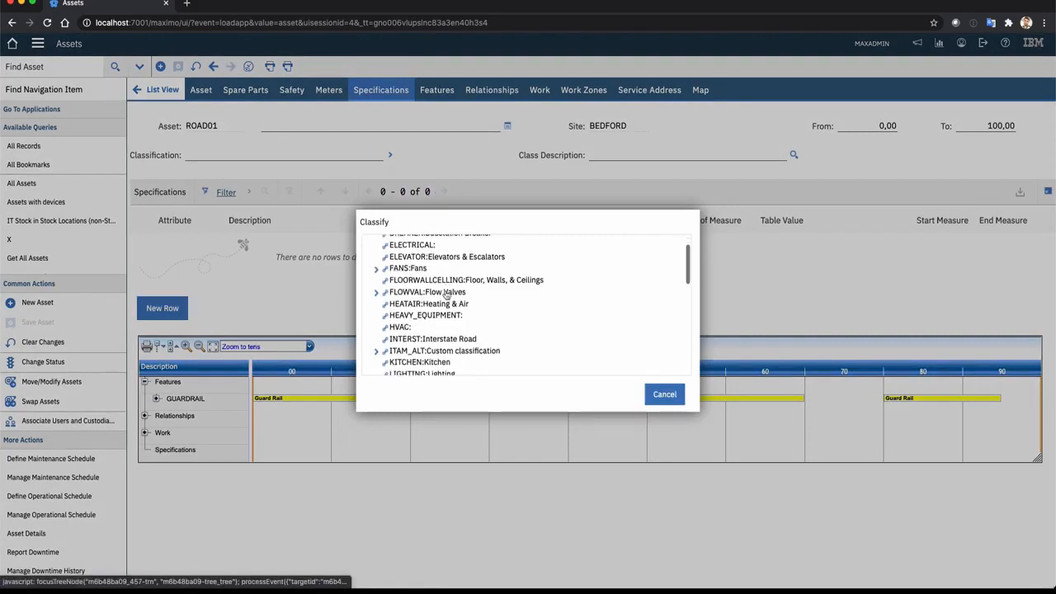
scroll(447, 295, "down", 6)
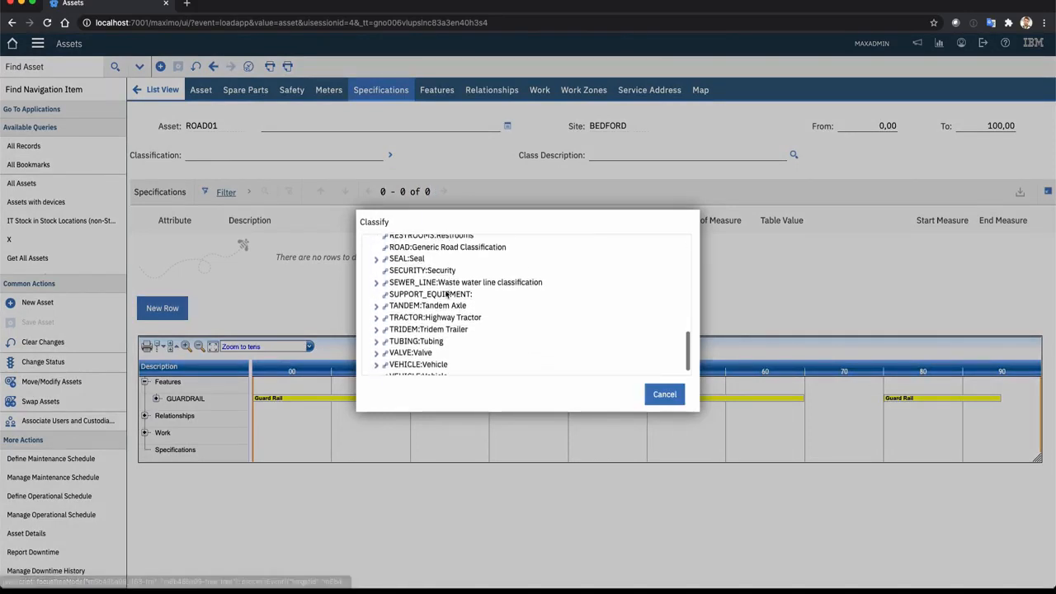
scroll(446, 294, "up", 1)
left_click(413, 288)
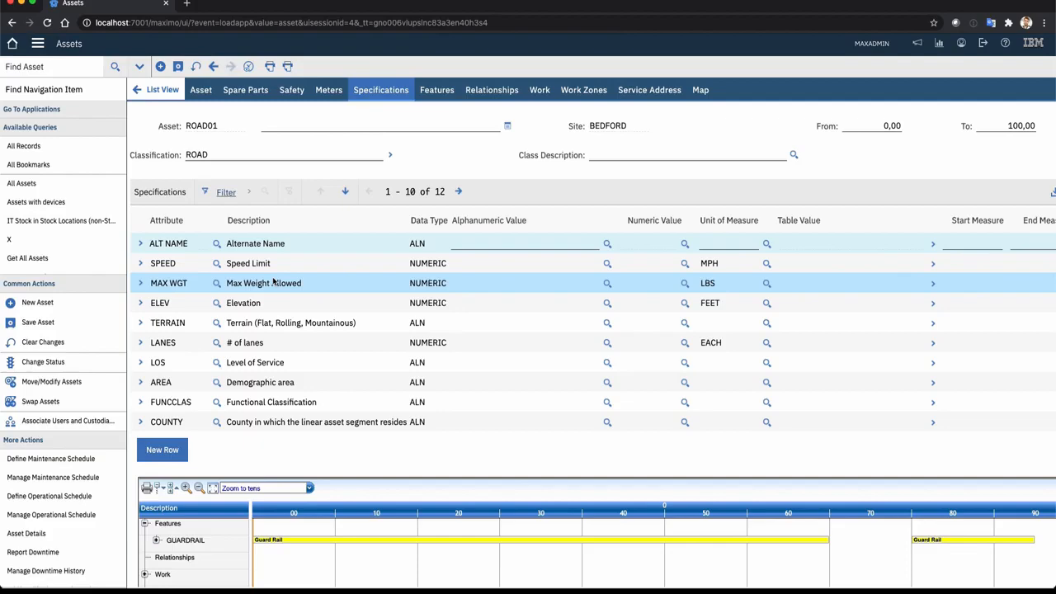
Set the SPEED specification's linear segment to start measure 0 km and end measure 55 km, and save the record
left_click(140, 264)
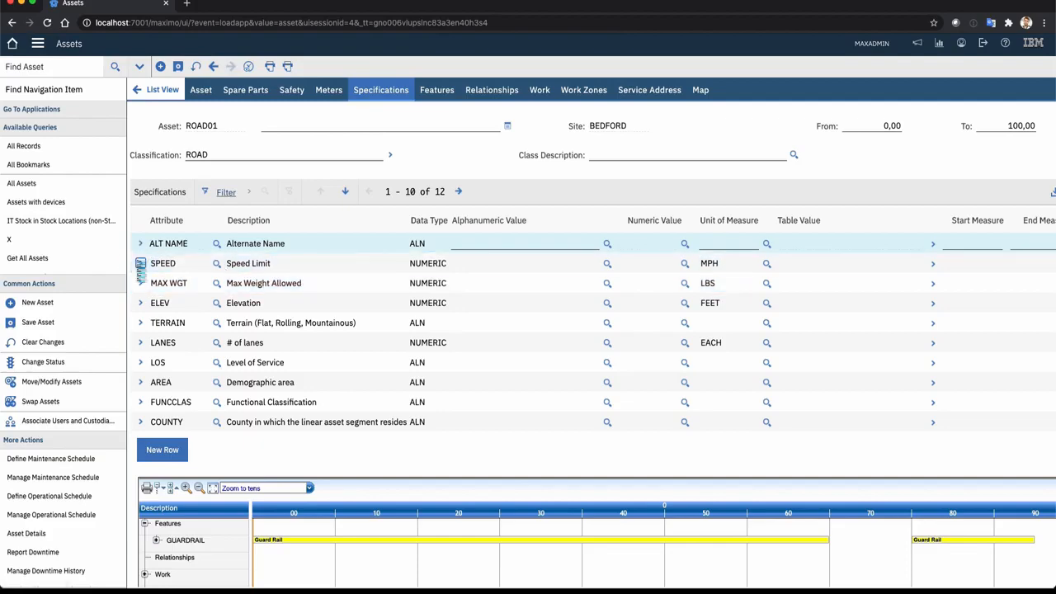
scroll(290, 490, "down", 2)
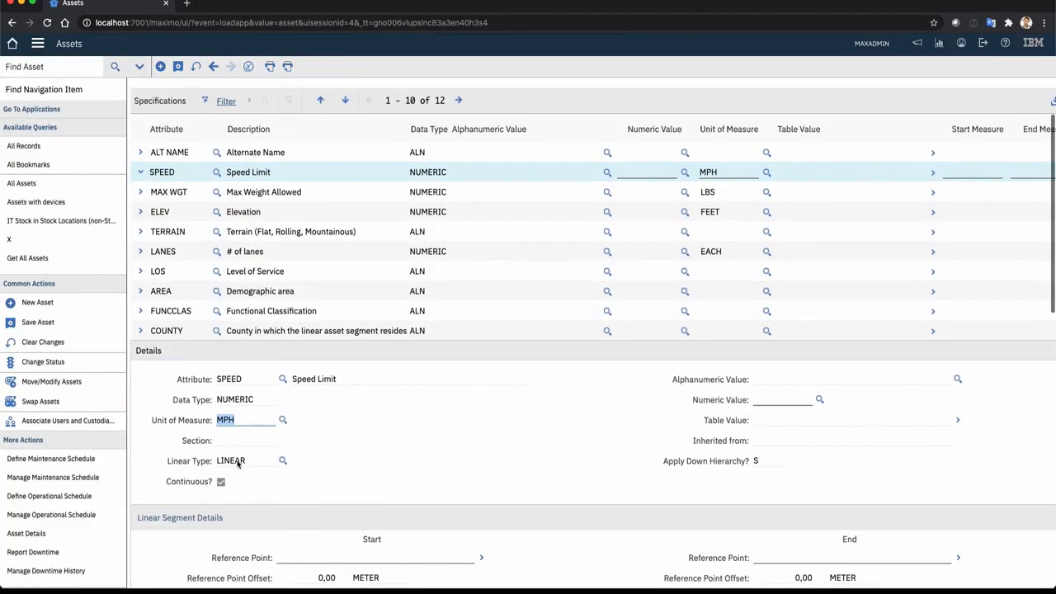
scroll(245, 417, "down", 3)
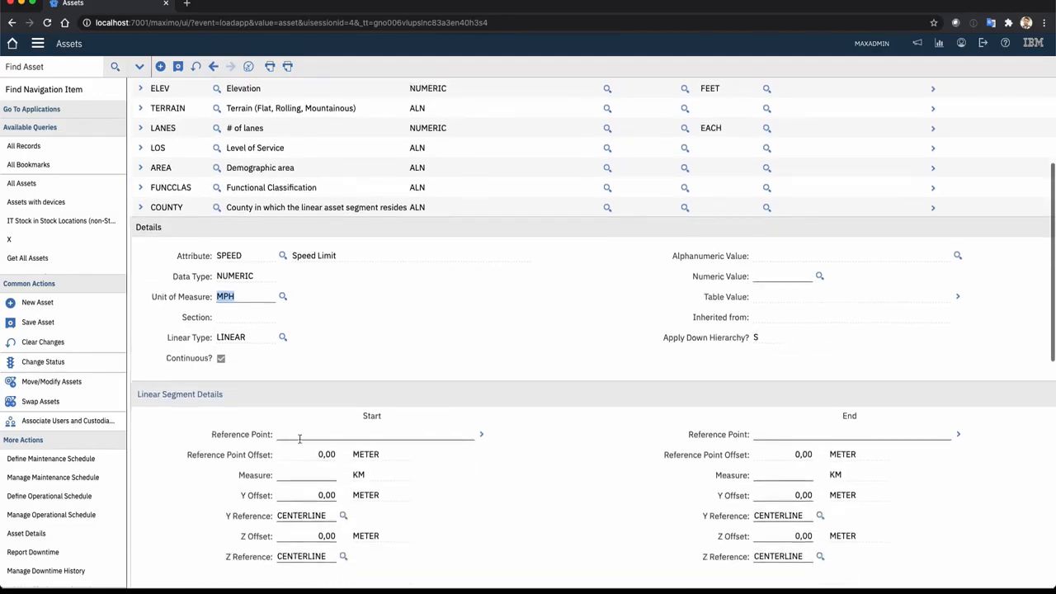
left_click(311, 476)
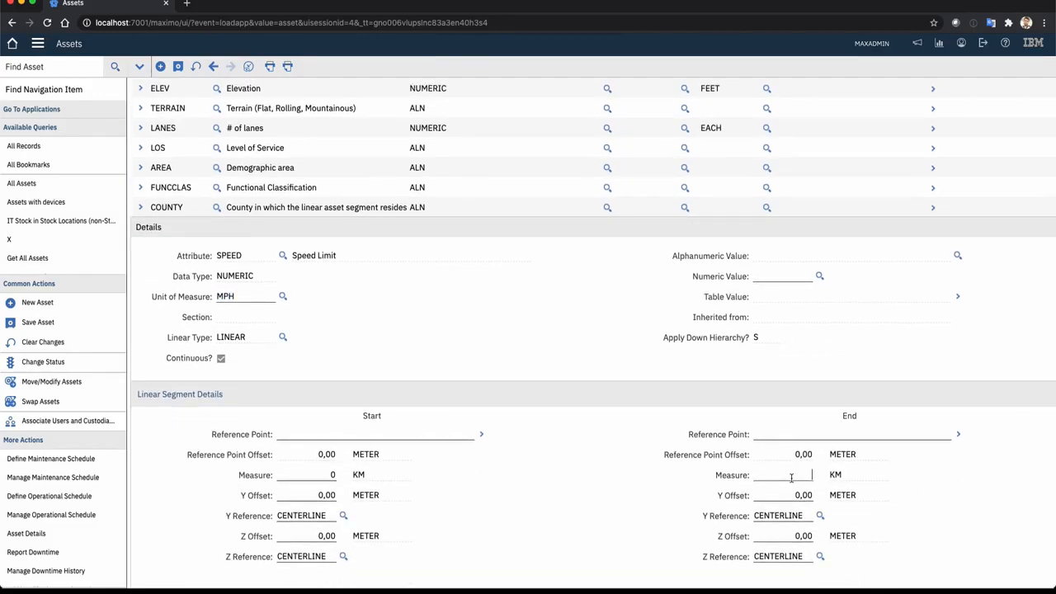
left_click(178, 66)
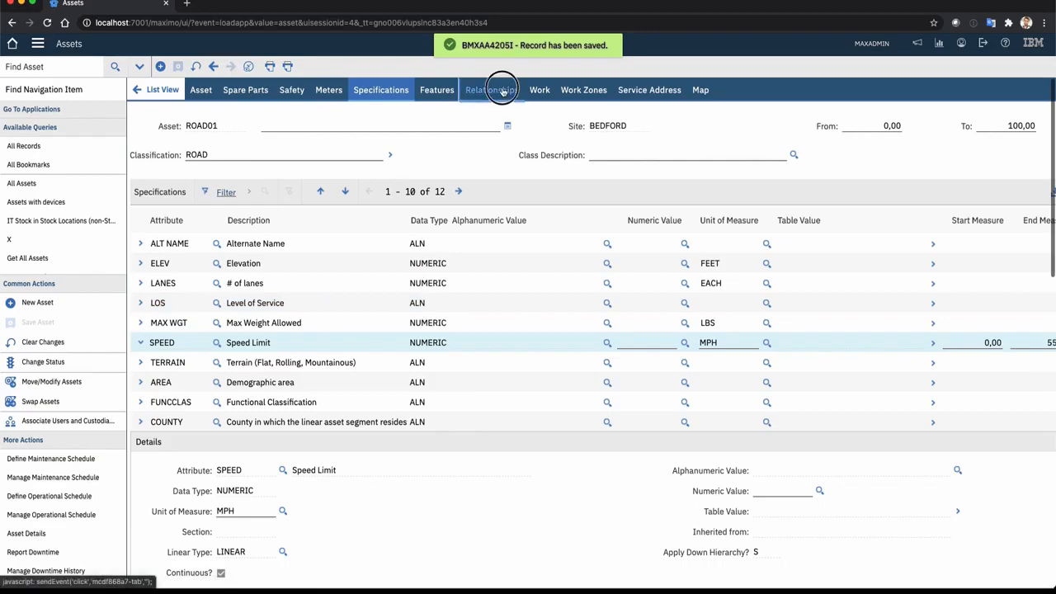
Add a PARALLEL relationship to ROAD01 with asset 1003 (Fire Extinguisher) as the target asset
left_click(499, 90)
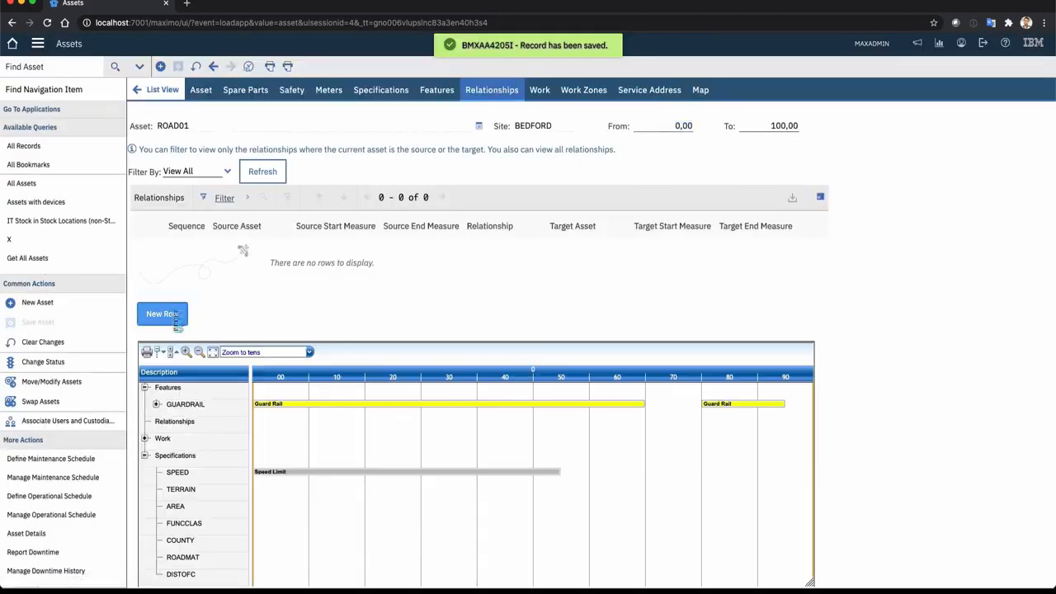
left_click(175, 314)
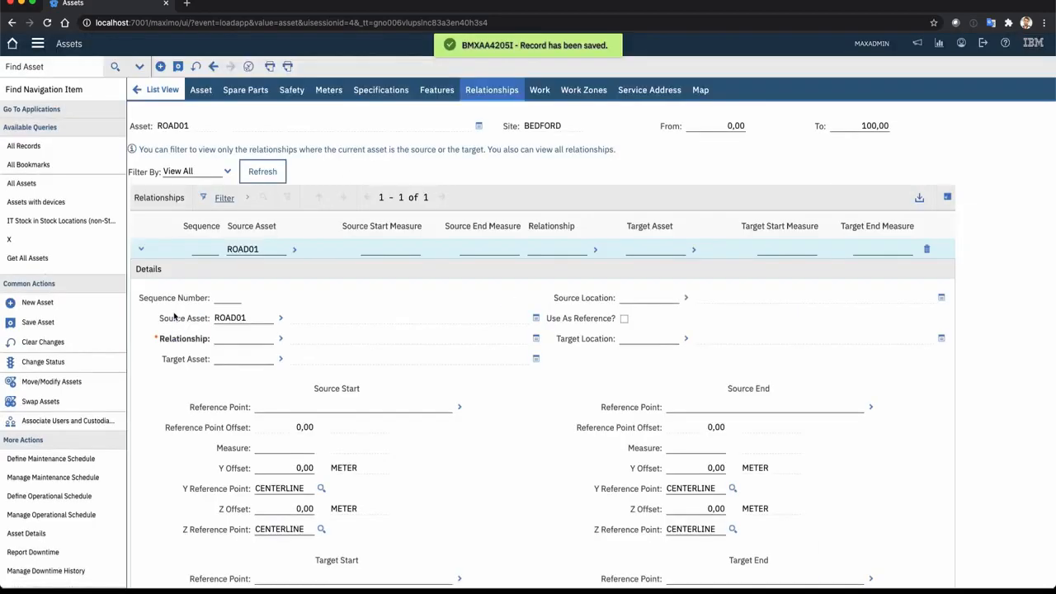
left_click(282, 340)
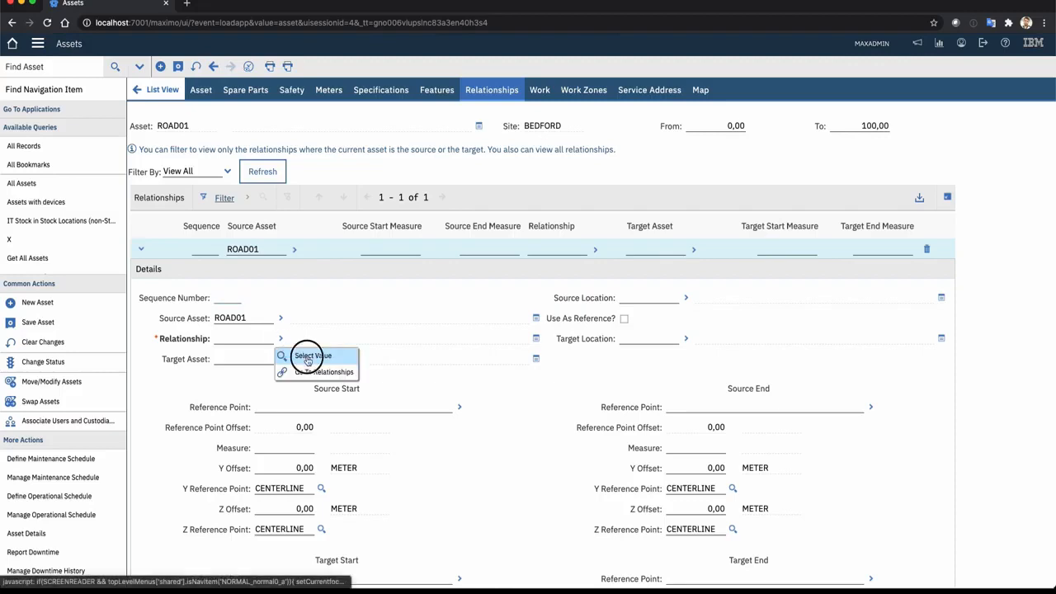
left_click(305, 356)
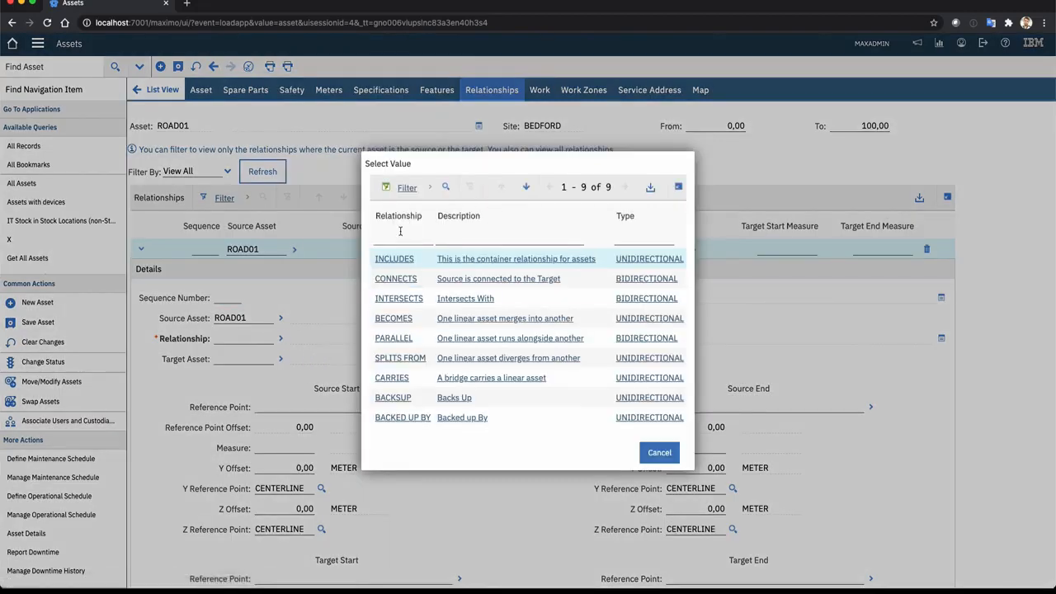
left_click(394, 338)
left_click(280, 359)
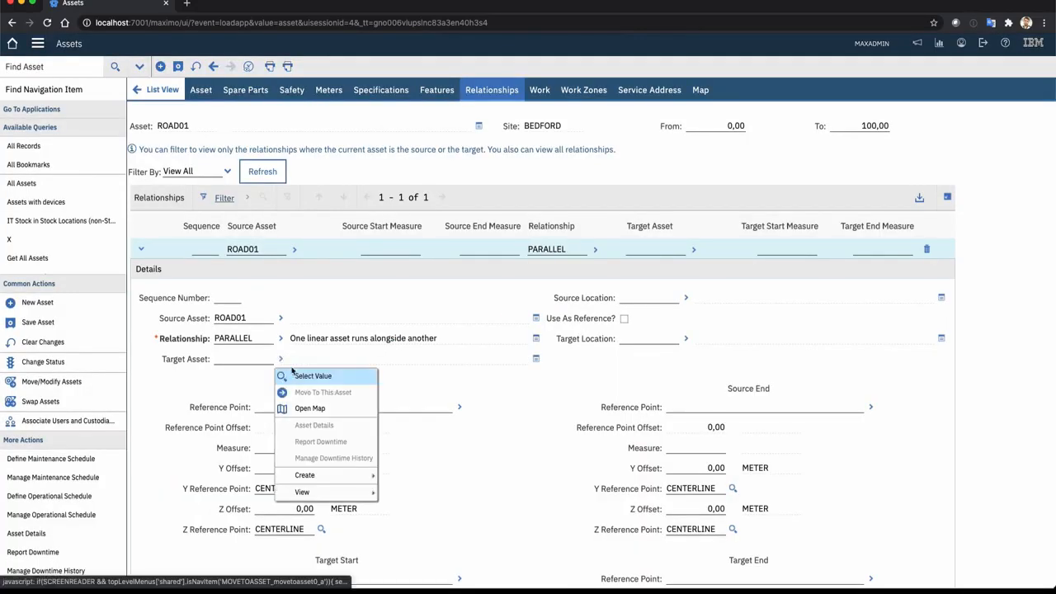
left_click(305, 376)
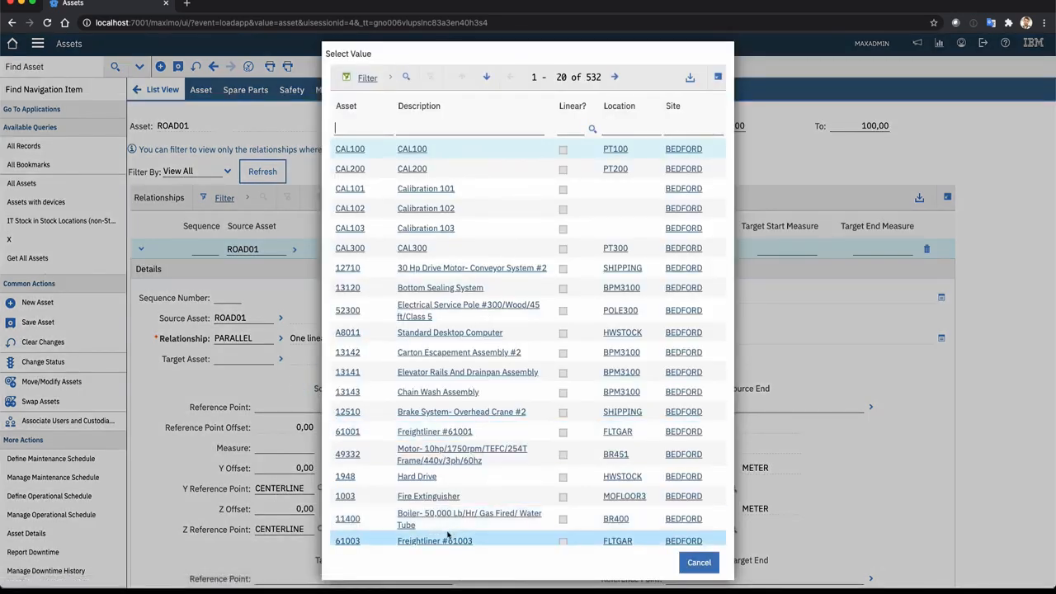
left_click(345, 497)
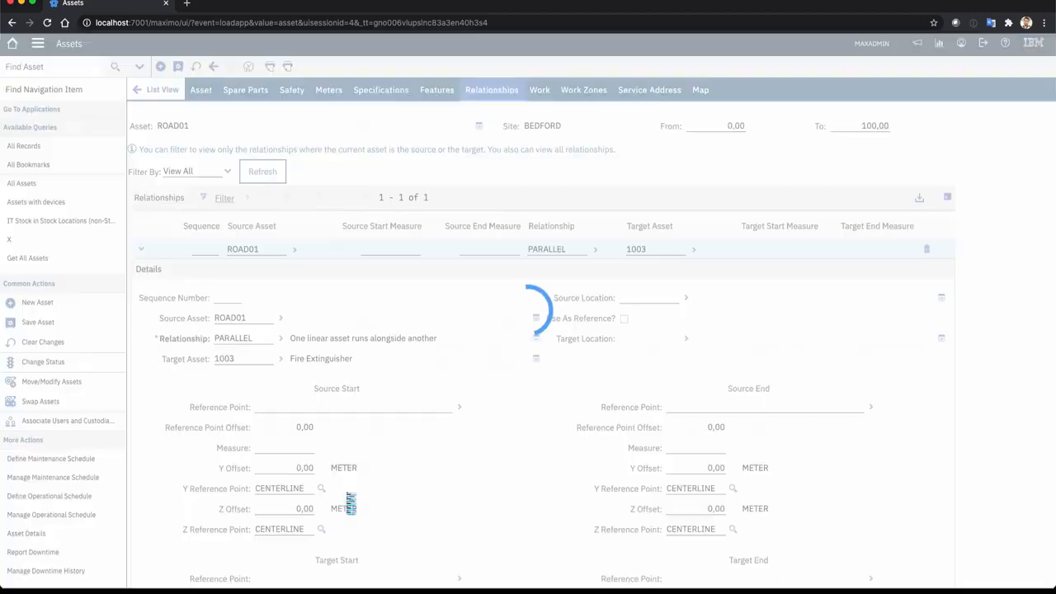
Set the PARALLEL relationship's source start measure to 0 km and source end measure to 65 km, and save the record
scroll(291, 395, "down", 1)
left_click(291, 396)
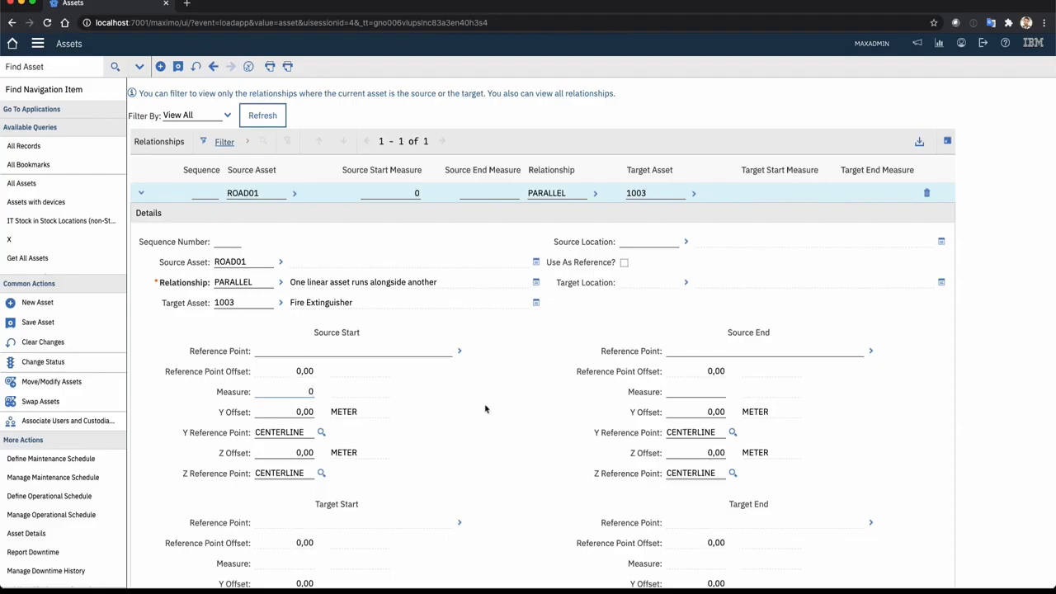
left_click(717, 391)
left_click(177, 66)
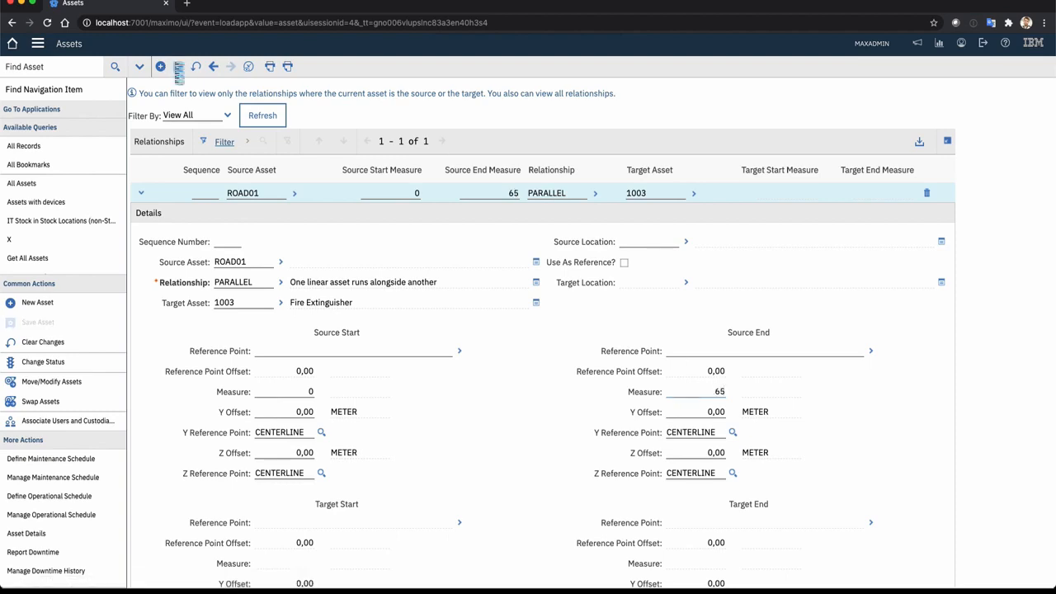
scroll(463, 291, "down", 7)
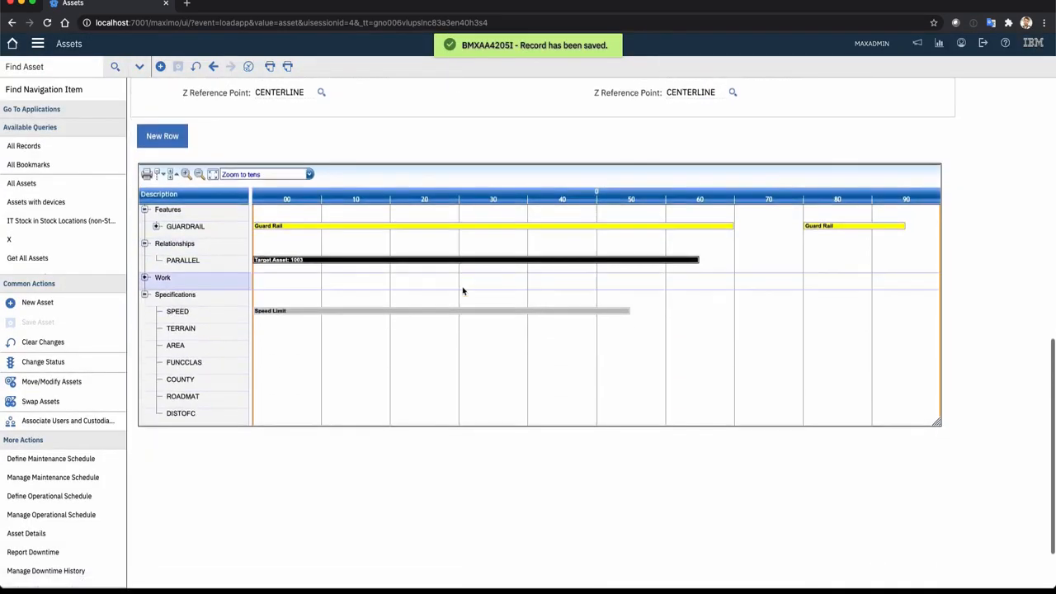
scroll(462, 290, "up", 1)
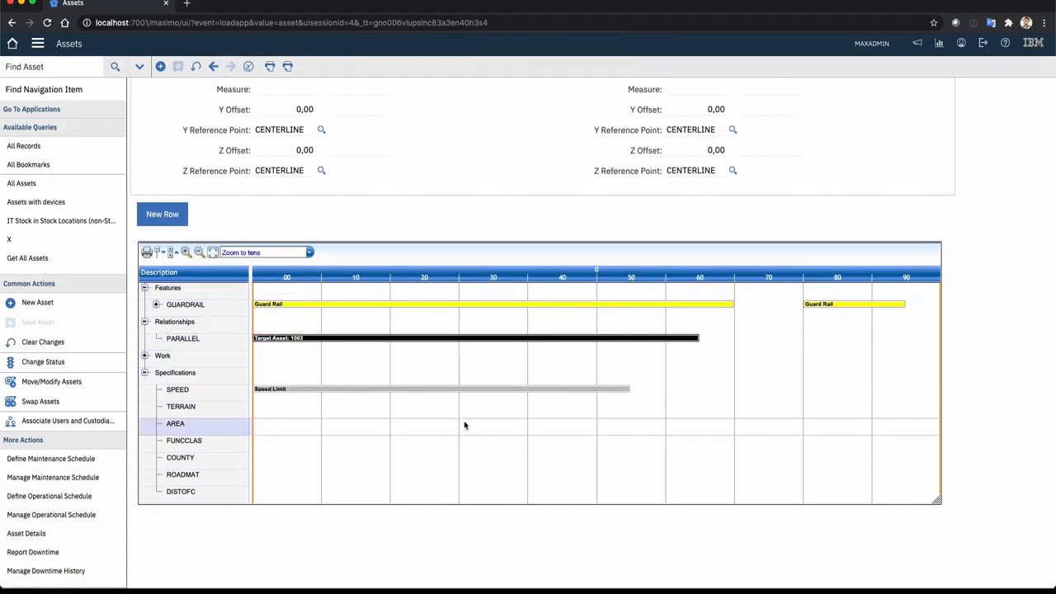
scroll(507, 257, "up", 10)
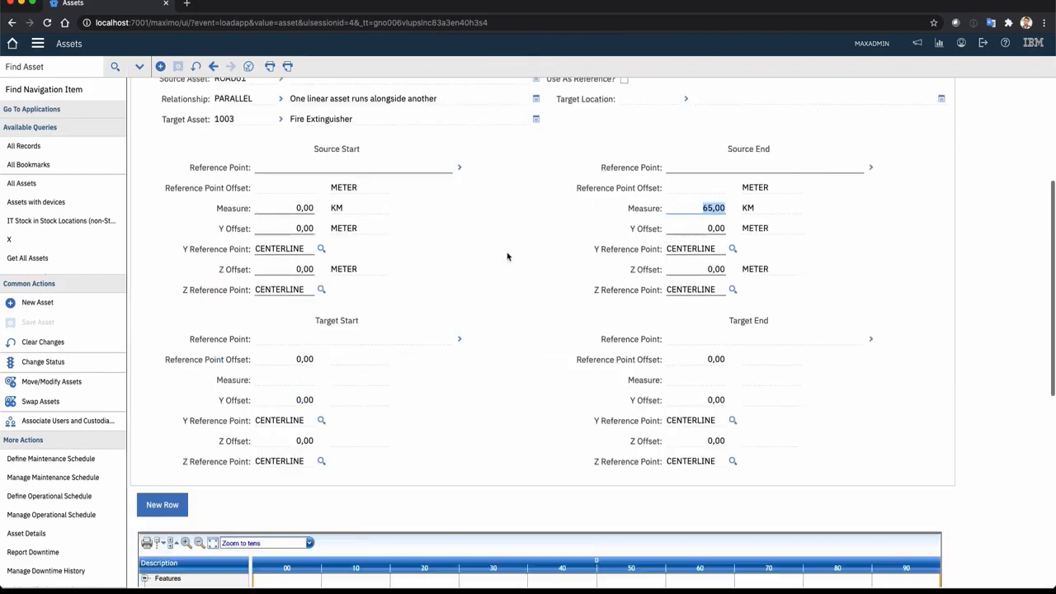
Draw ROAD01 on the map as an sdegdb.SDE.Lines feature, following the highway from west of Chambersburg past Harrisburg to Allentown
left_click(702, 89)
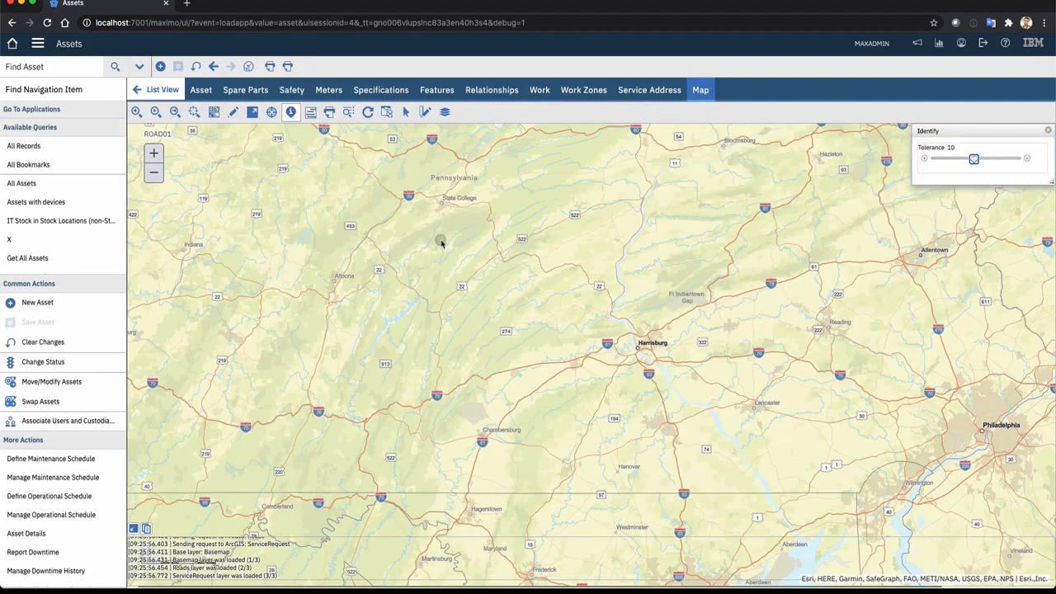
left_click(233, 113)
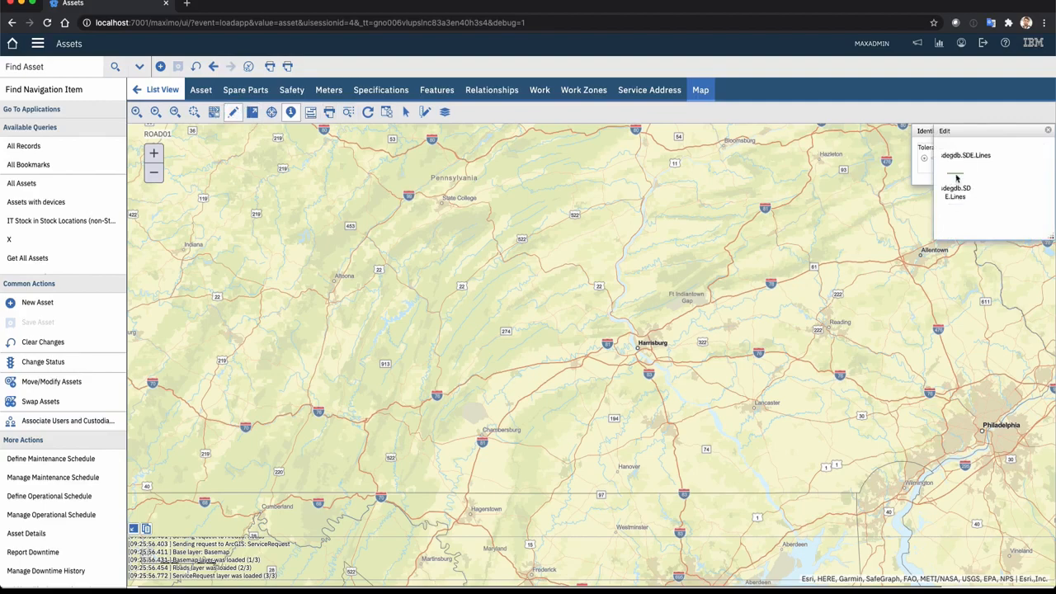
left_click(958, 181)
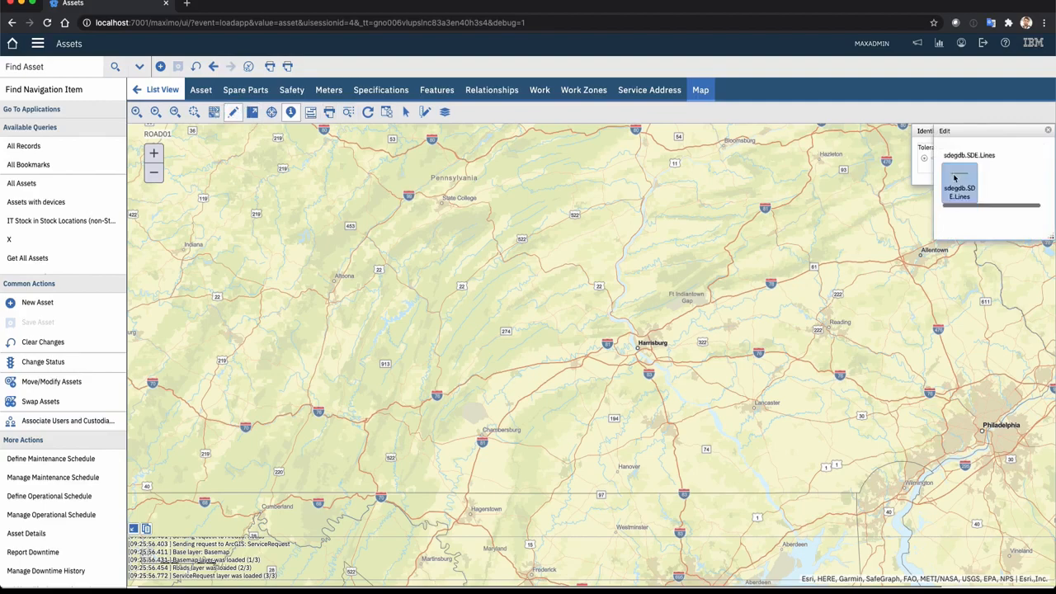
left_click(387, 410)
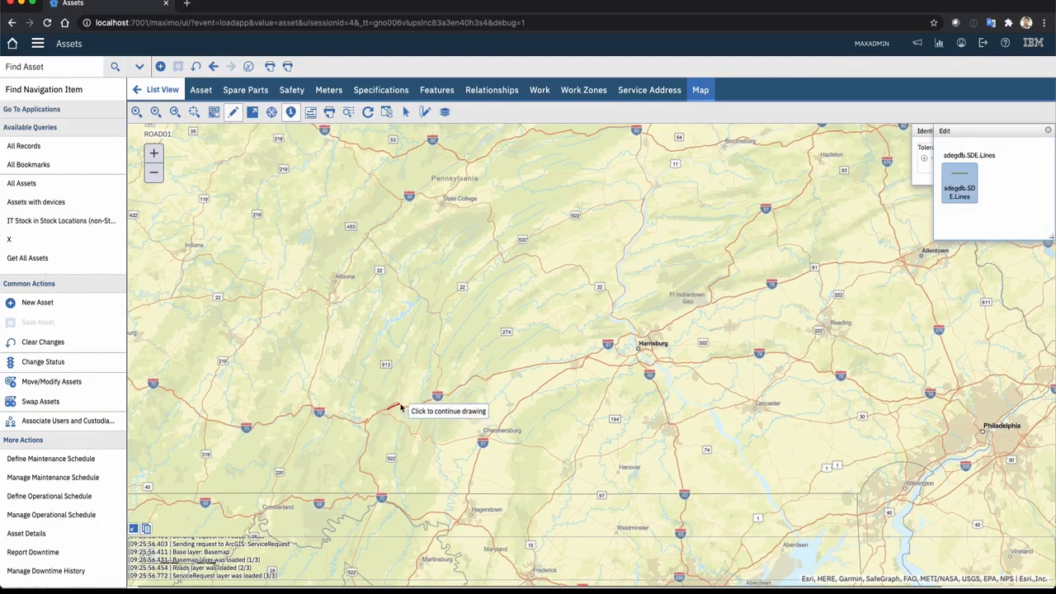
left_click(400, 403)
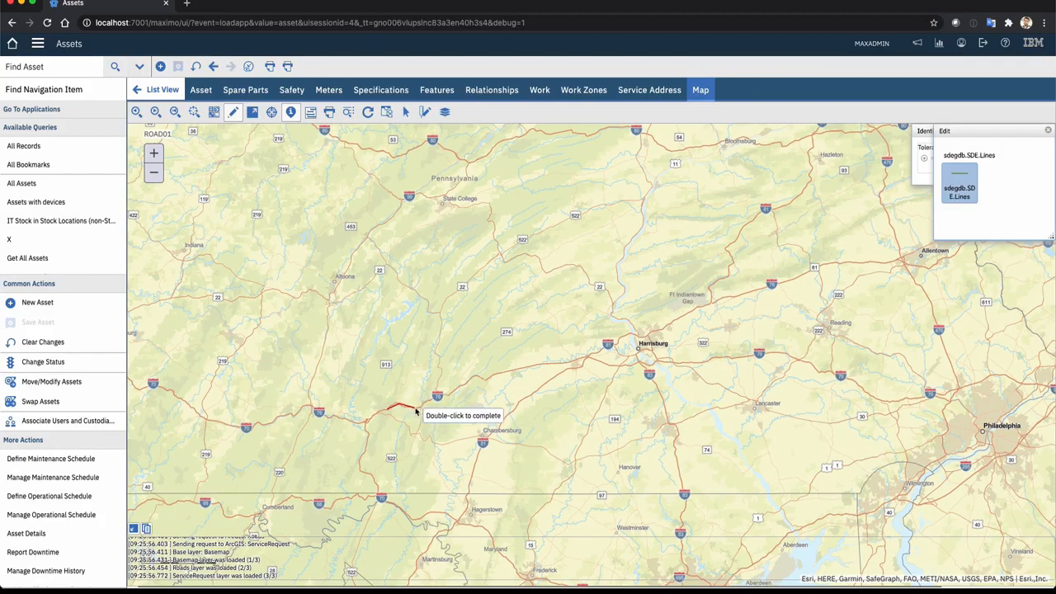
left_click(414, 410)
left_click(439, 394)
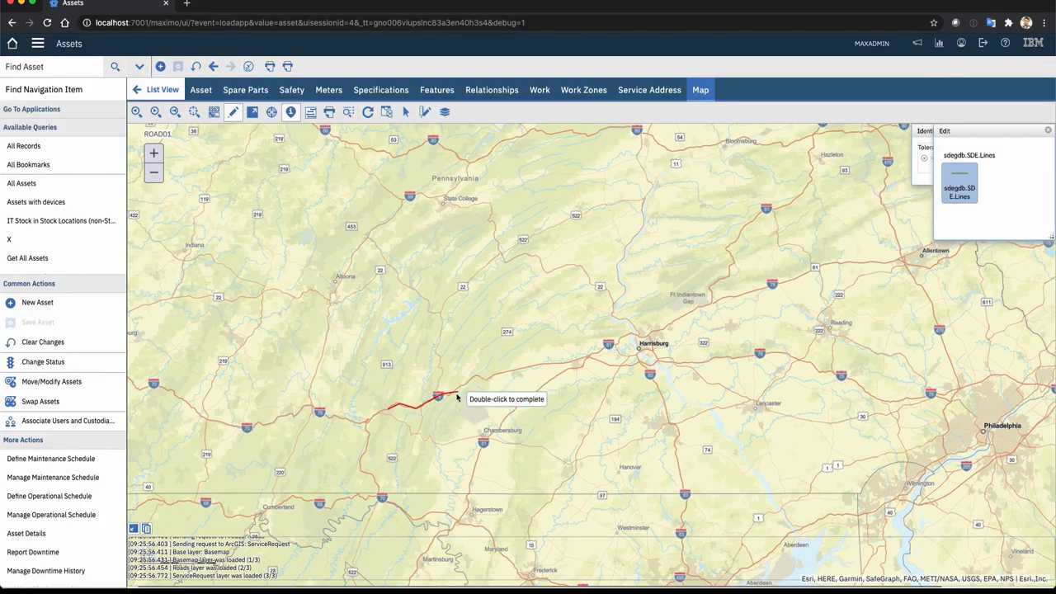
left_click(448, 398)
left_click(462, 386)
left_click(475, 375)
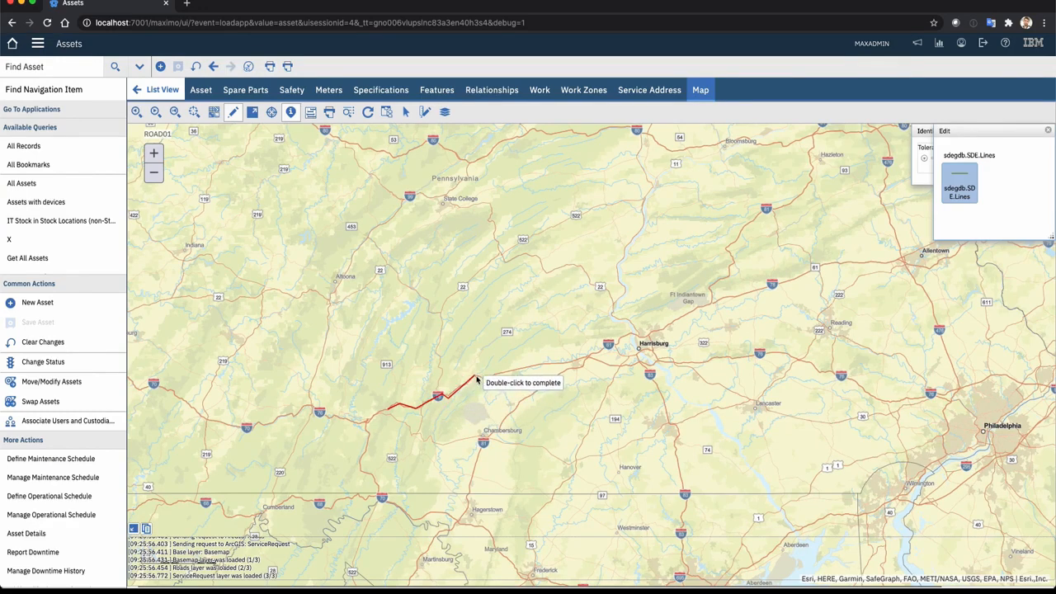
left_click(485, 381)
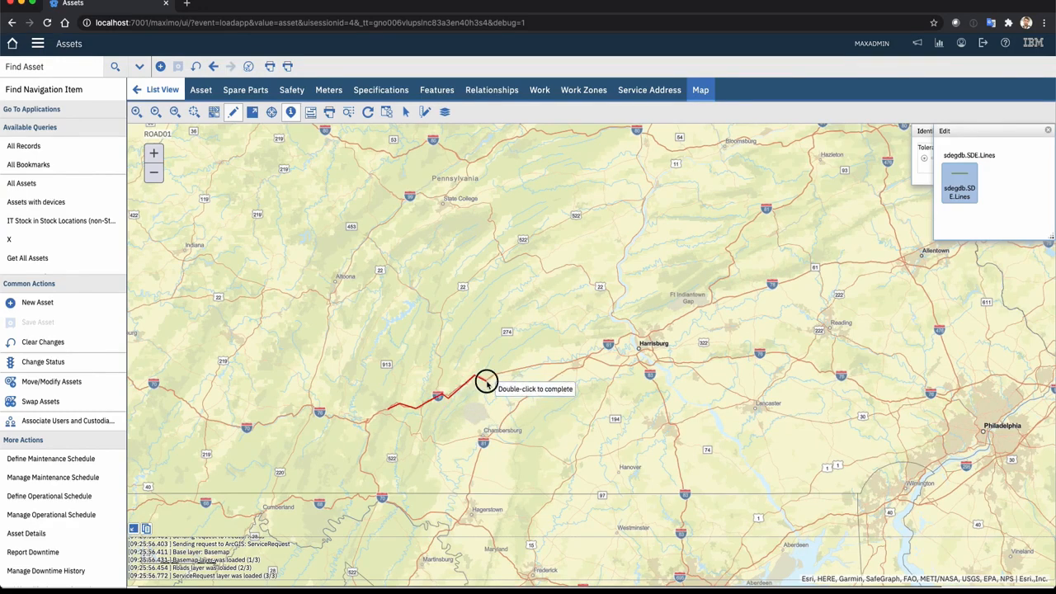
left_click(542, 364)
left_click(570, 363)
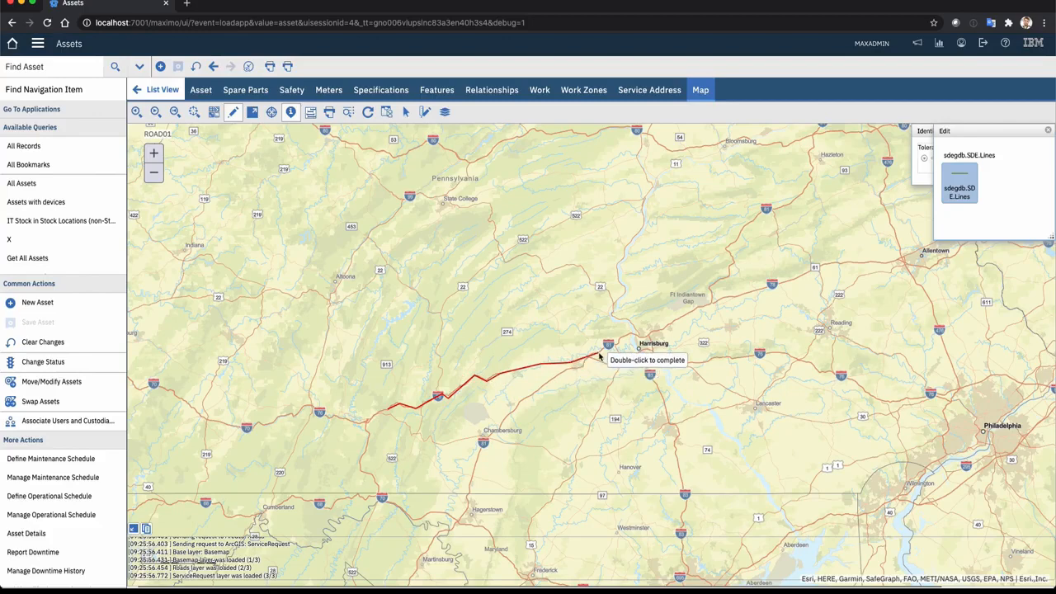
left_click(597, 353)
left_click(602, 350)
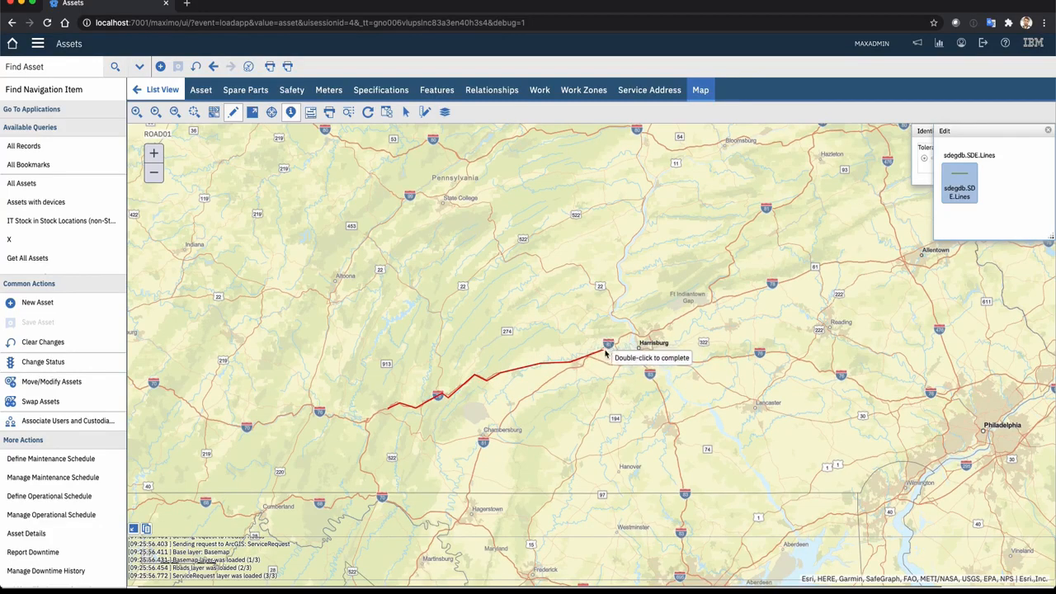
left_click(632, 335)
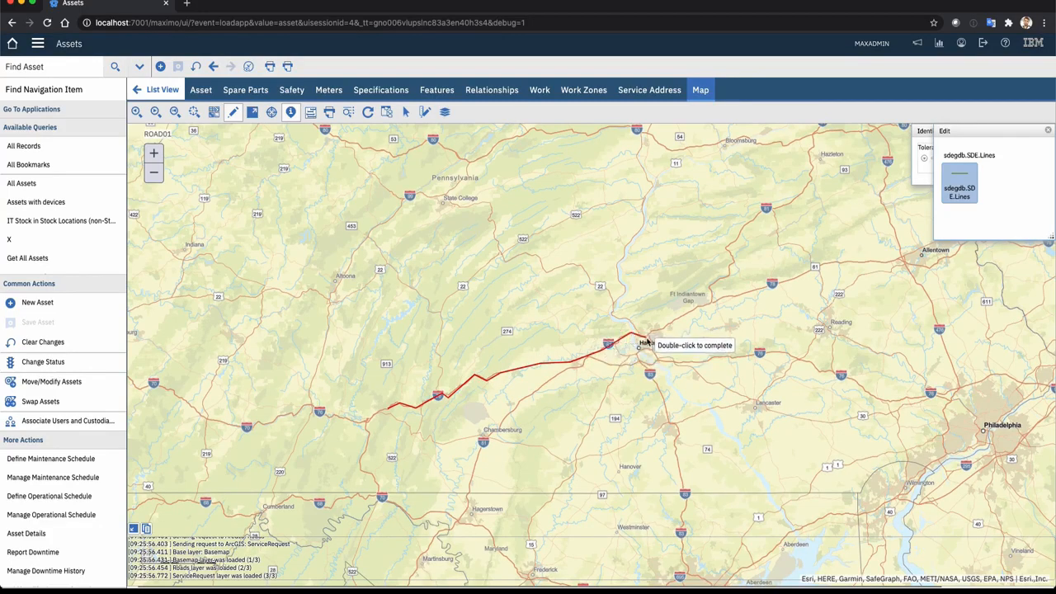
left_click(649, 336)
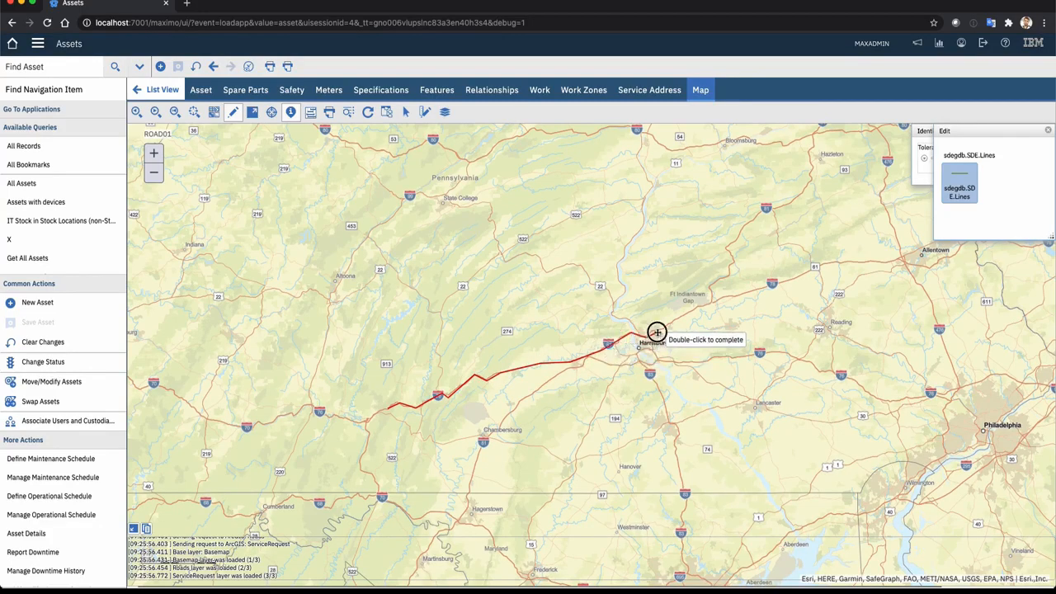
left_click(712, 303)
left_click(731, 296)
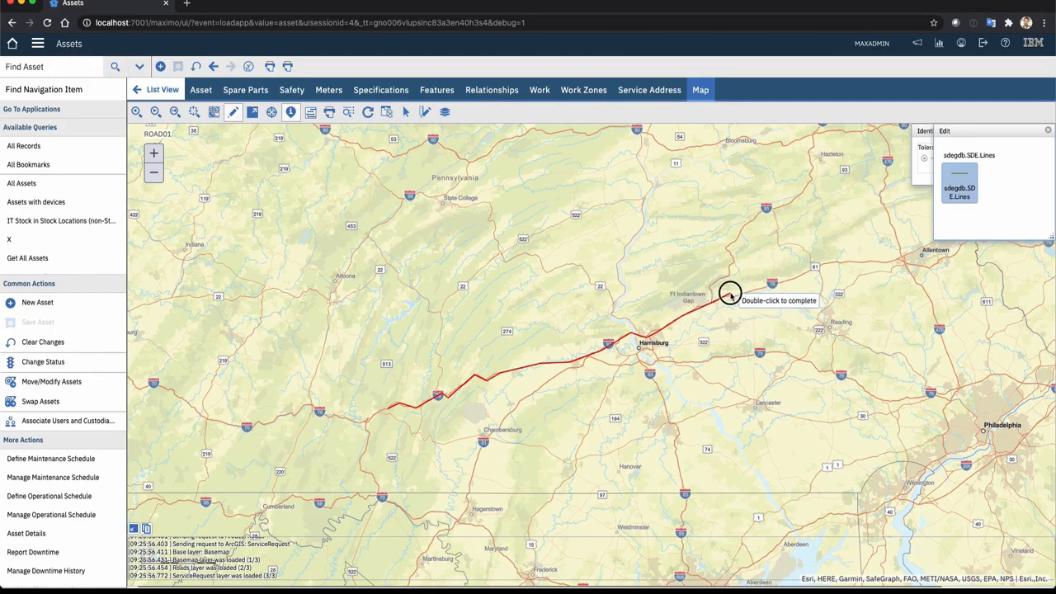
left_click(733, 298)
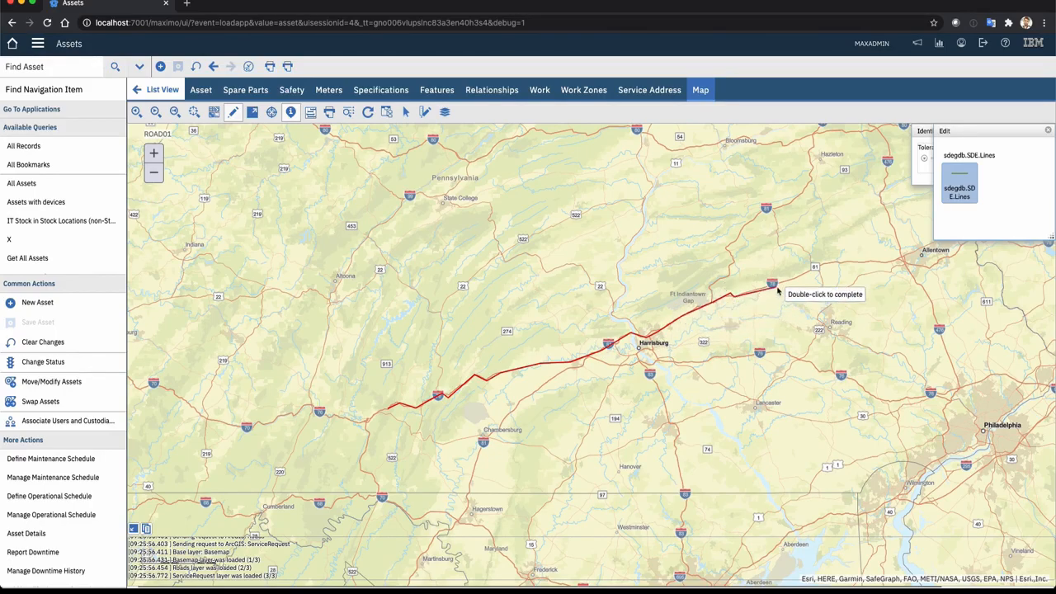
left_click(852, 262)
double_click(902, 263)
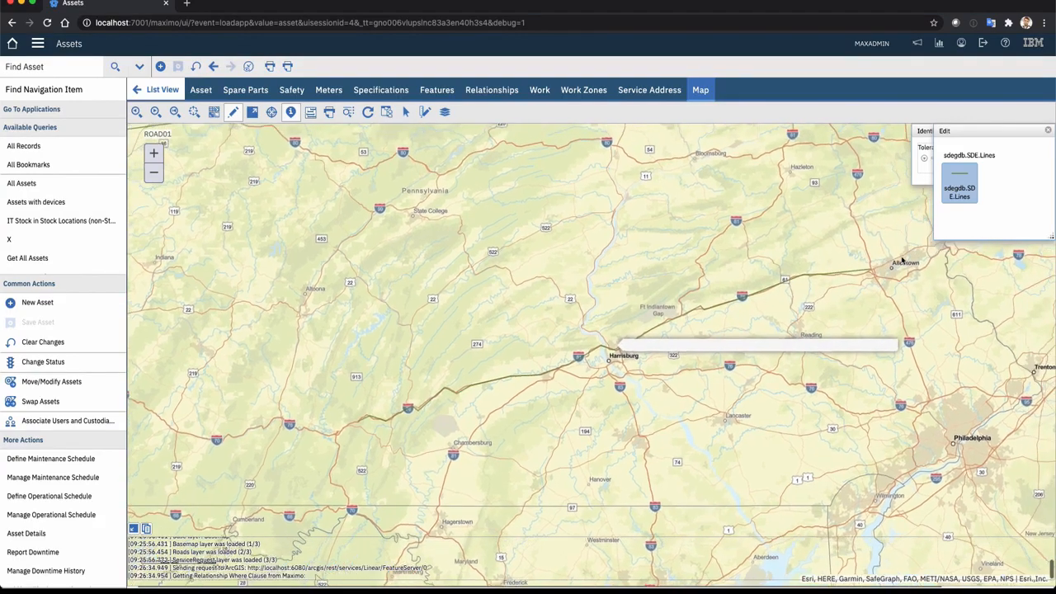
left_click(870, 287)
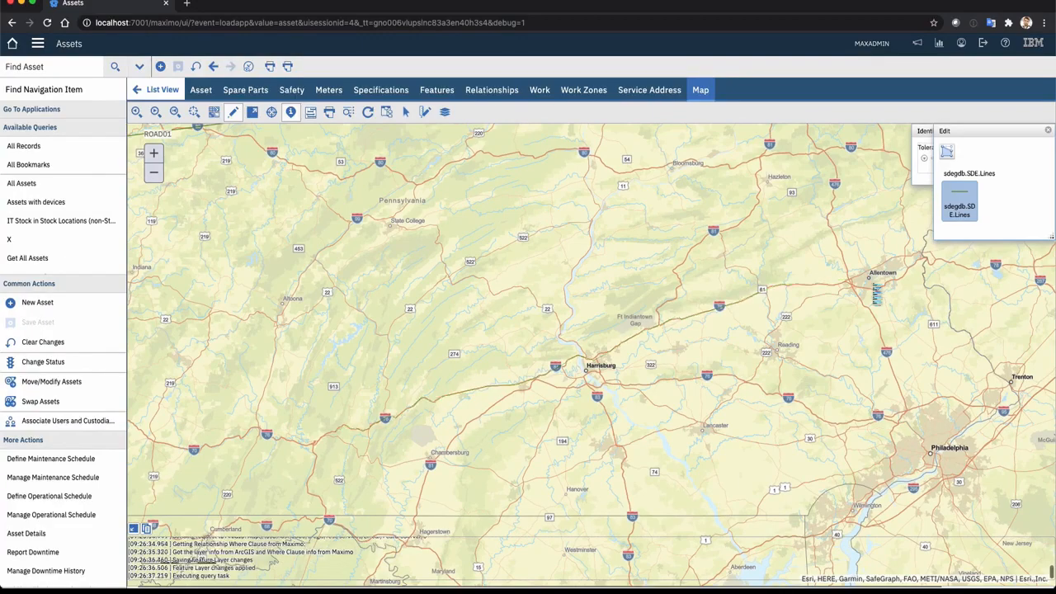
Identify the blue and red segments running alongside ROAD01 on the map to examine their type and start and end measures
left_click_drag(415, 430, 578, 309)
scroll(578, 311, "up", 1)
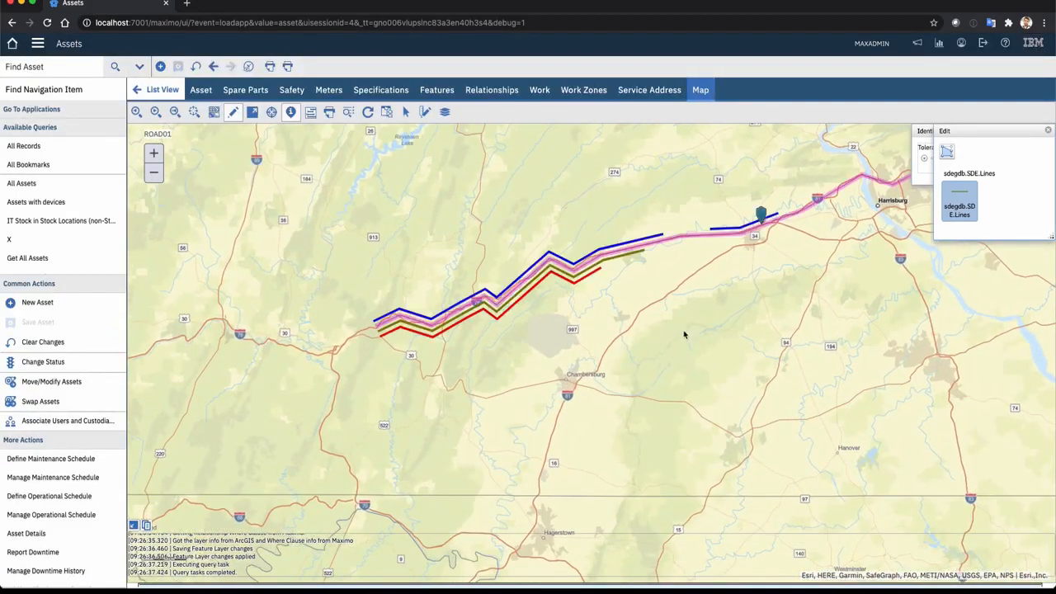
left_click_drag(664, 306, 655, 346)
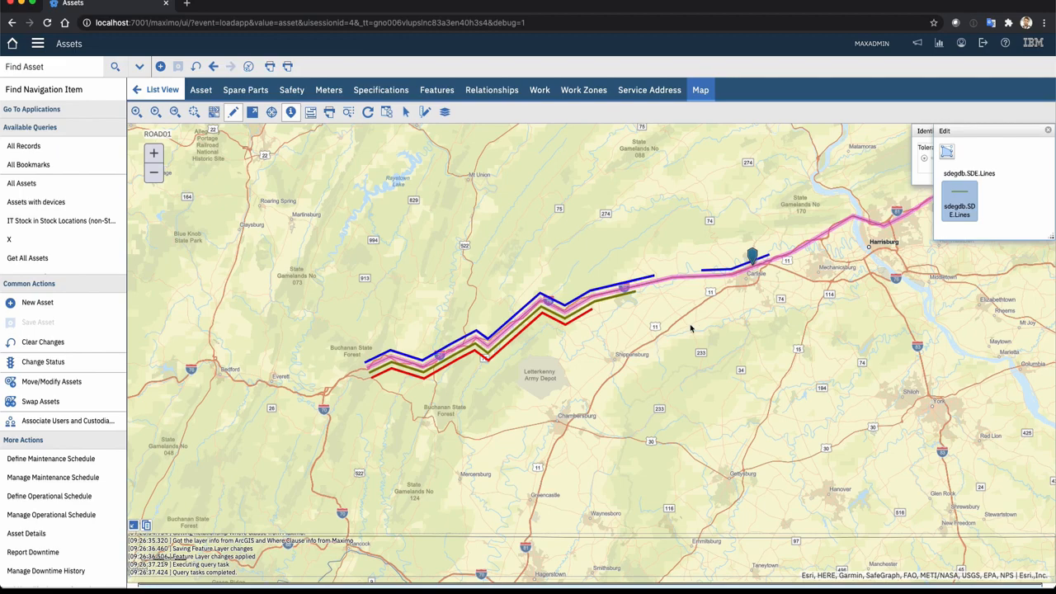
left_click(291, 113)
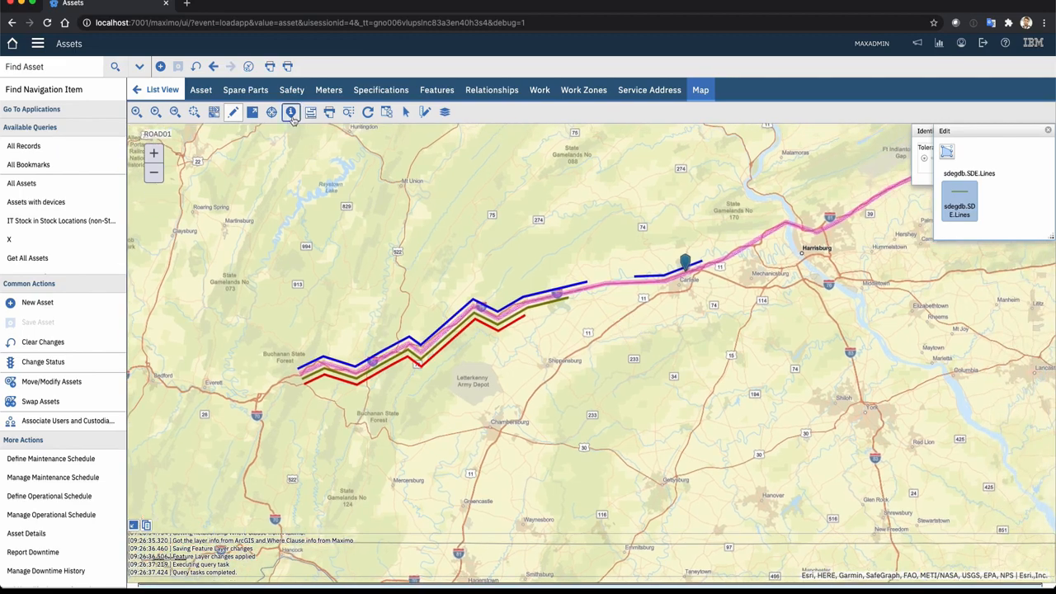
left_click(464, 311)
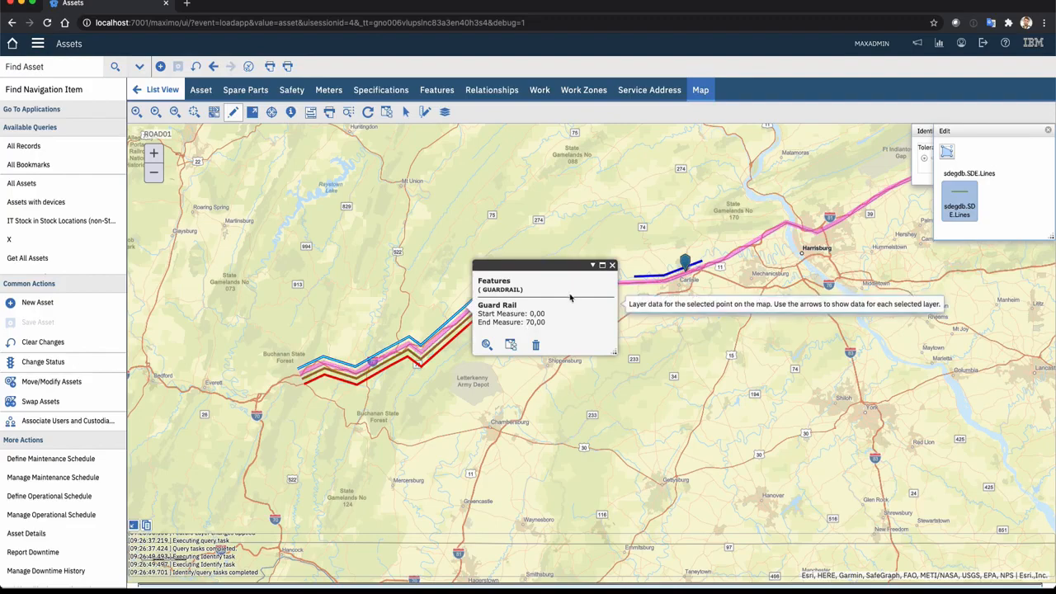
left_click(613, 265)
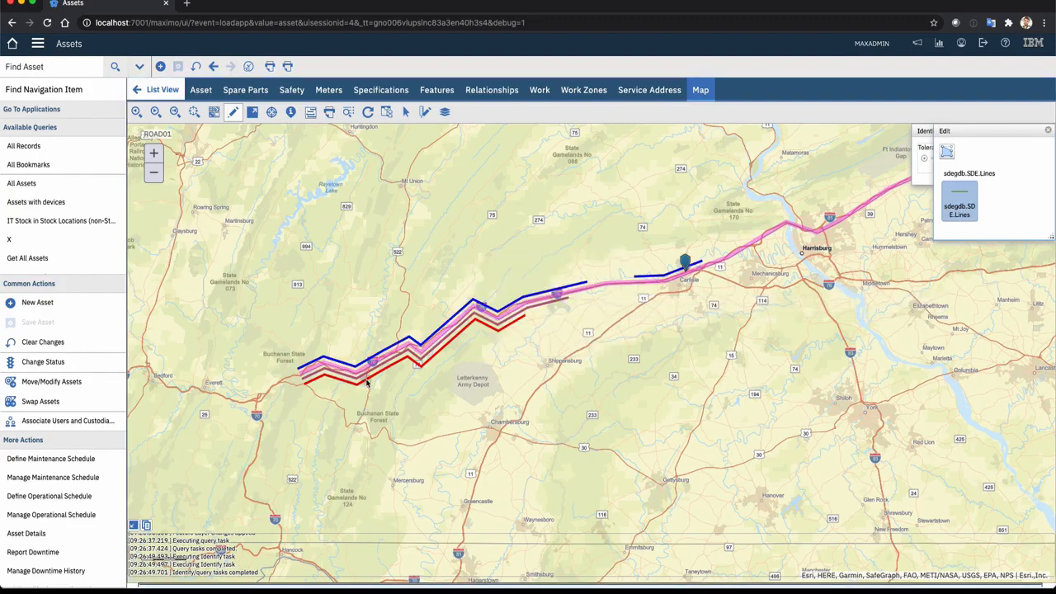
scroll(367, 381, "up", 1)
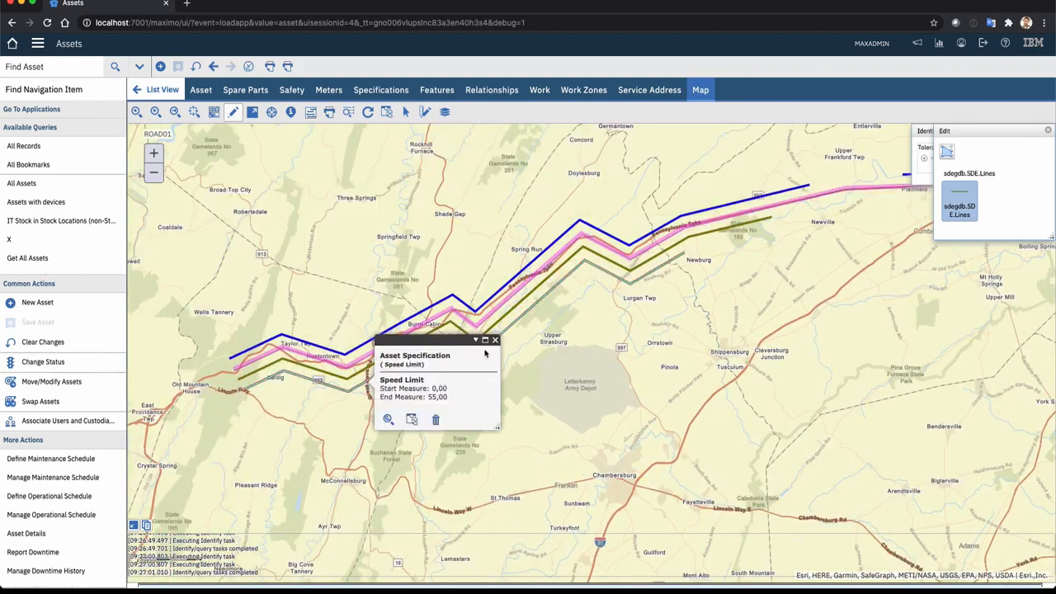
left_click(495, 340)
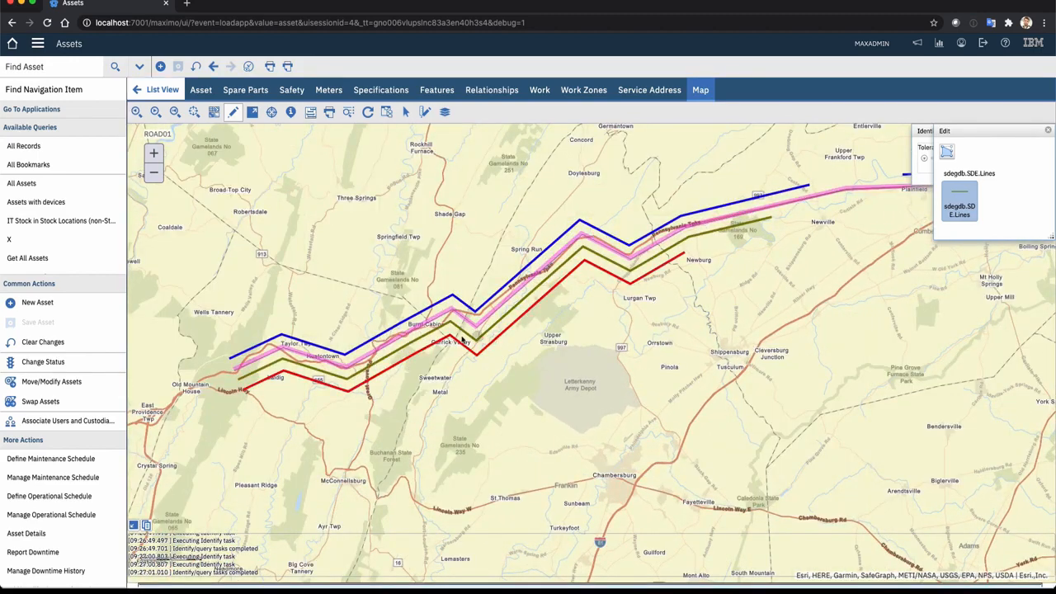
Identify the olive segment between ROAD01 and the red segment to examine its relationship's target asset and source measures
left_click(346, 378)
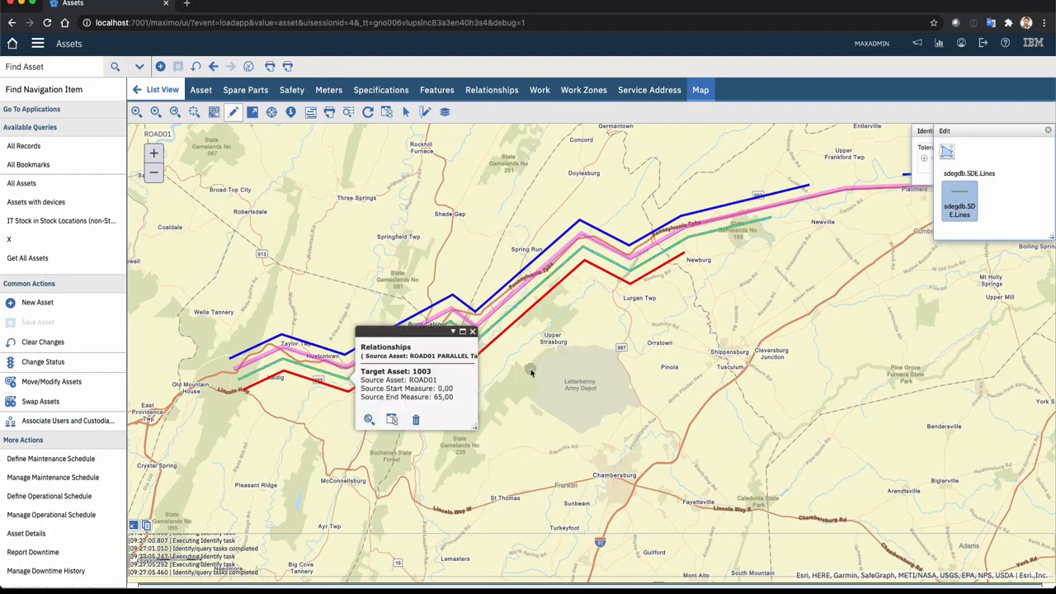
left_click(473, 333)
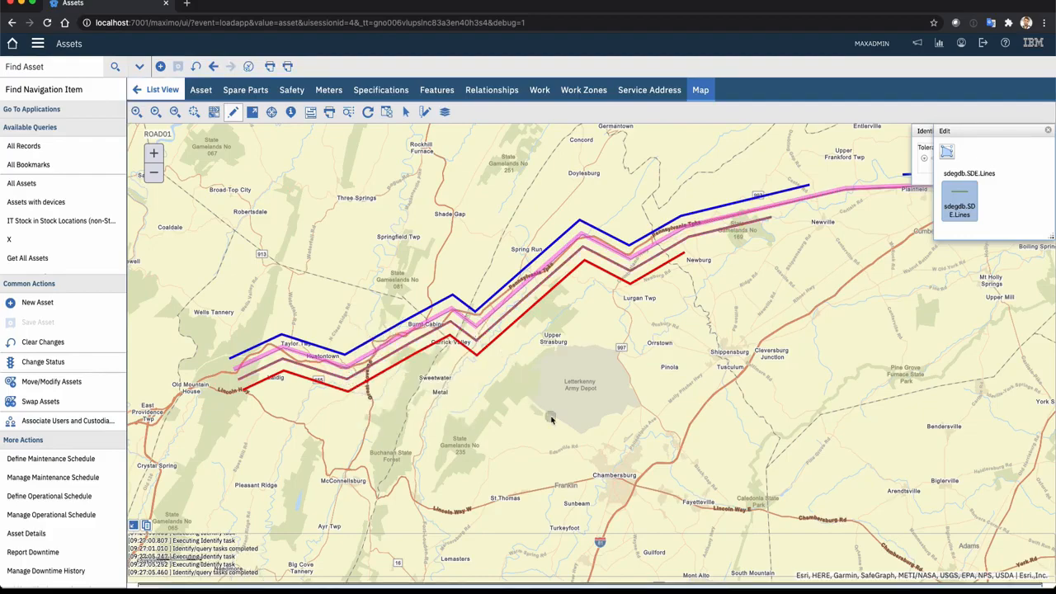
left_click(157, 175)
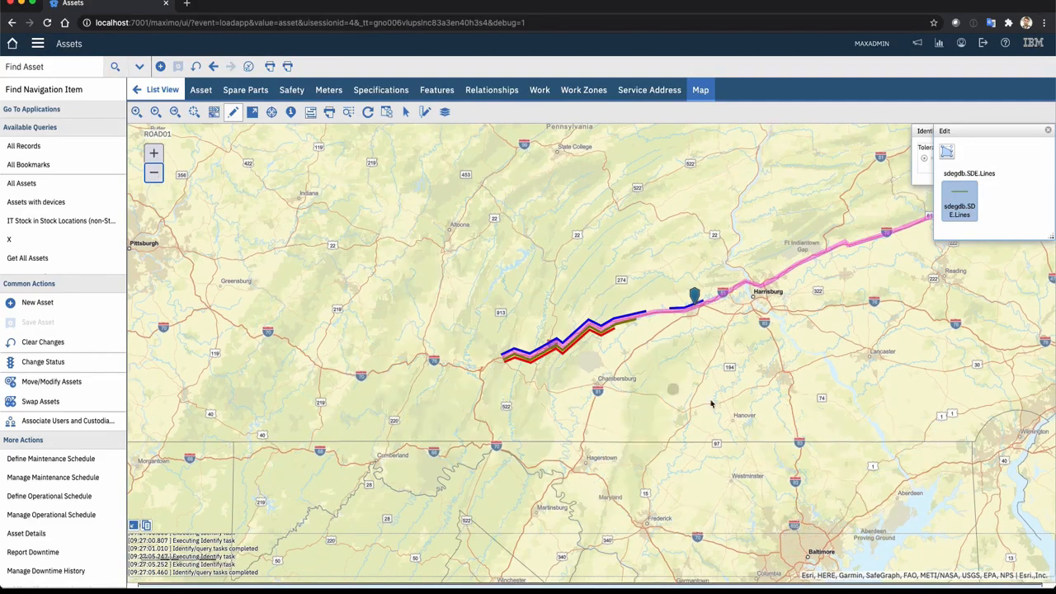
left_click(155, 173)
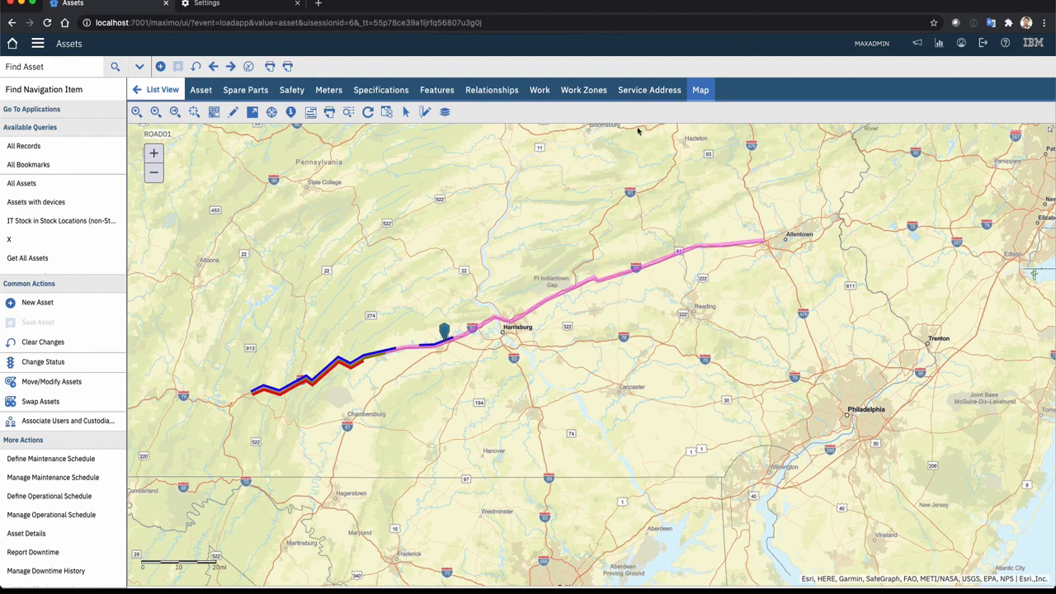
Show the linear chart of ROAD01 below the map and expand its features to examine the guardrail attributes, relationships and specifications along the road
left_click(311, 112)
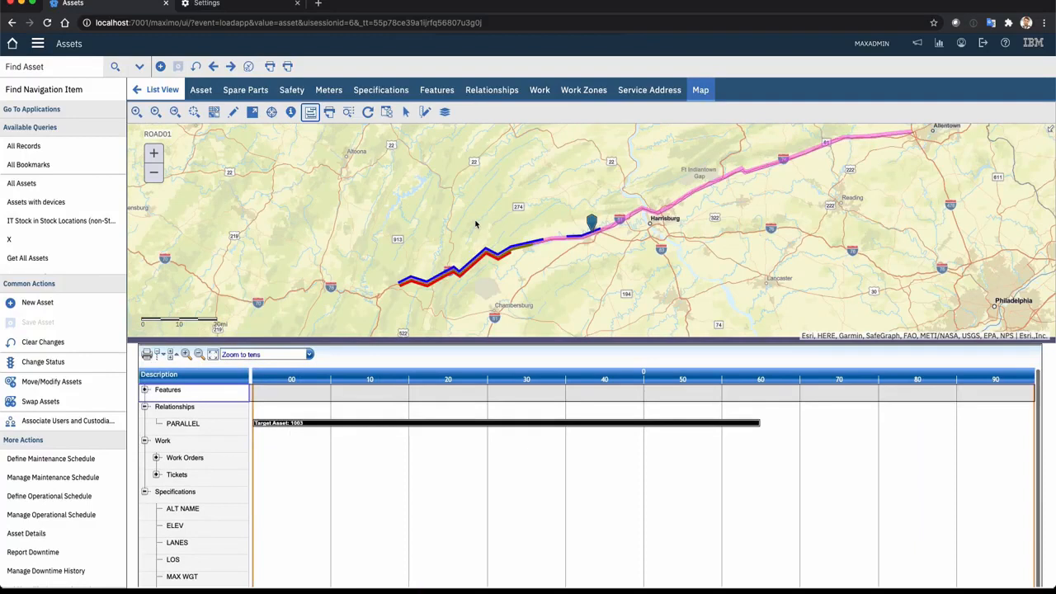
left_click(145, 391)
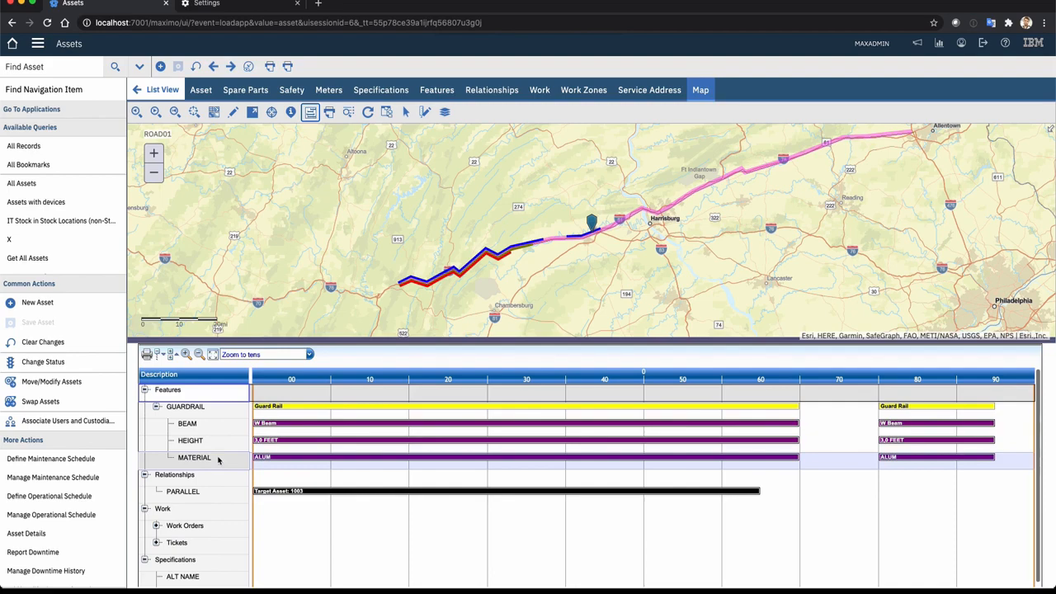
scroll(219, 461, "down", 5)
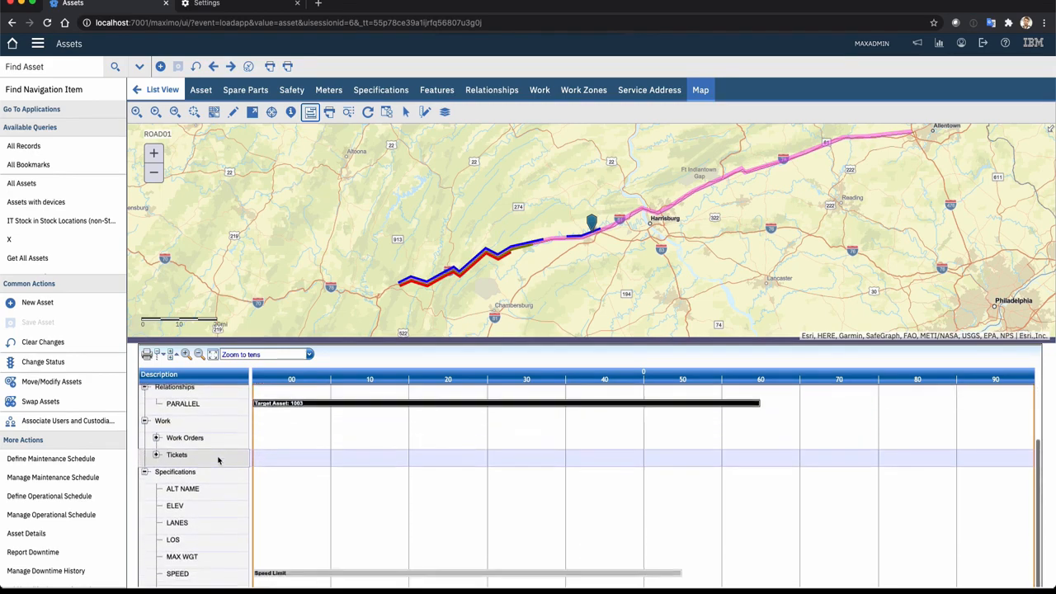
scroll(592, 480, "up", 3)
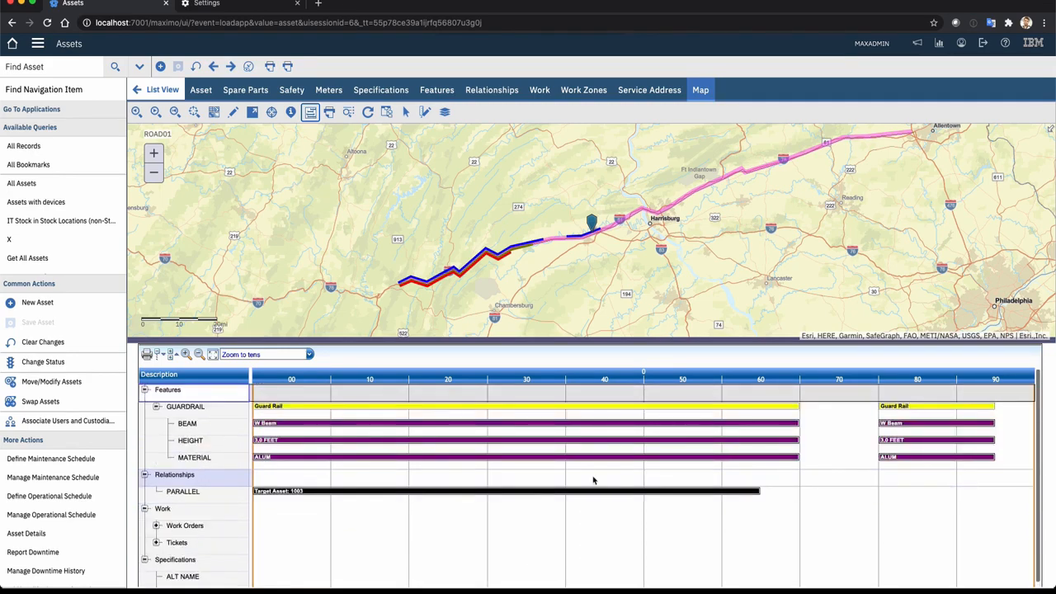